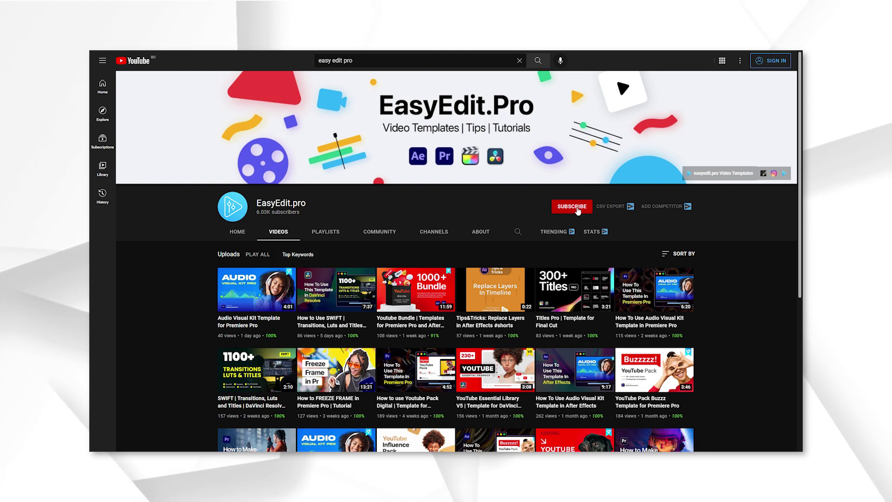
pyautogui.scroll(-2, 362, 251)
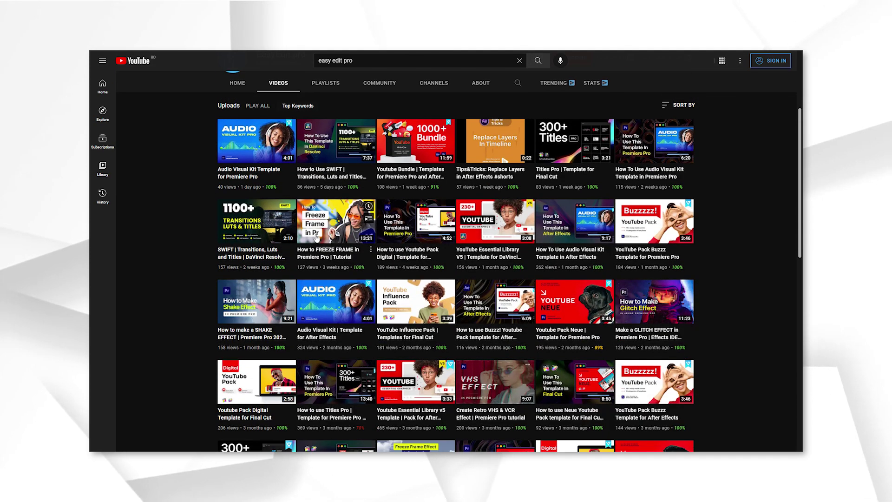
pyautogui.scroll(2, 652, 276)
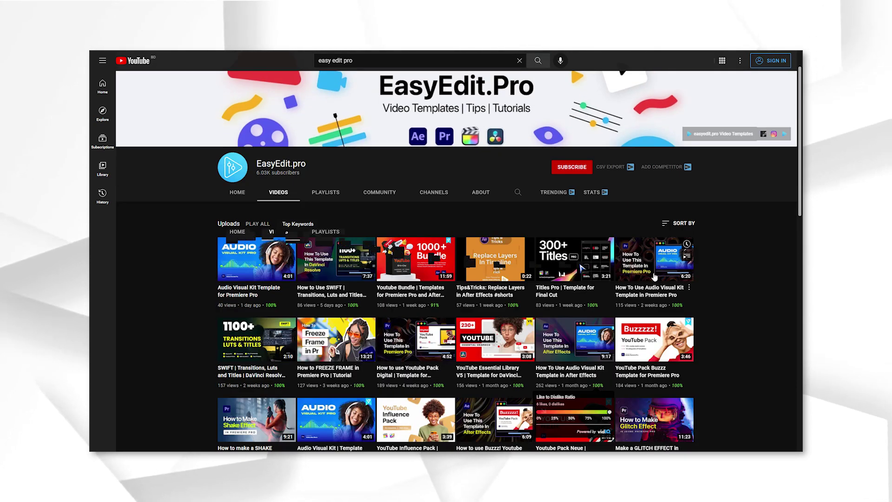
pyautogui.scroll(1, 683, 314)
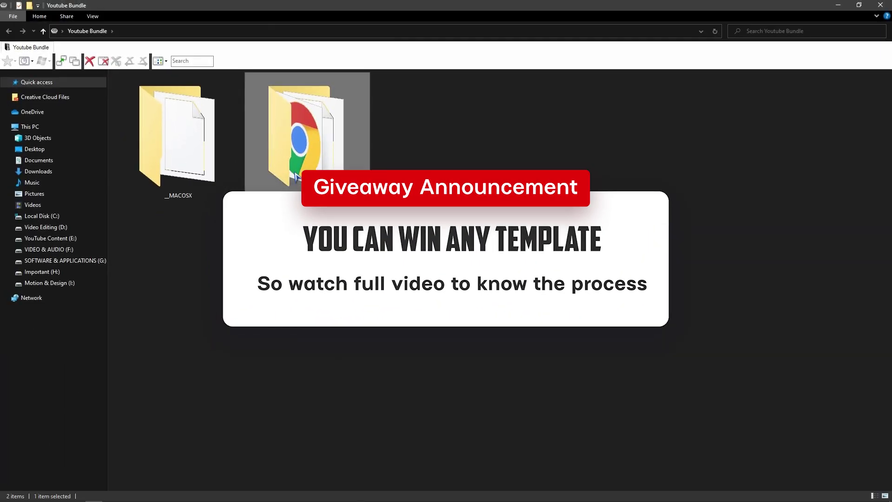
# - Open the 75_Youtube_Bundle_PR_AE_v1.1 folder and go into its 01 Tutorial folder
pyautogui.doubleClick(294, 174)
pyautogui.moveTo(178, 367); pyautogui.dragTo(801, 160)
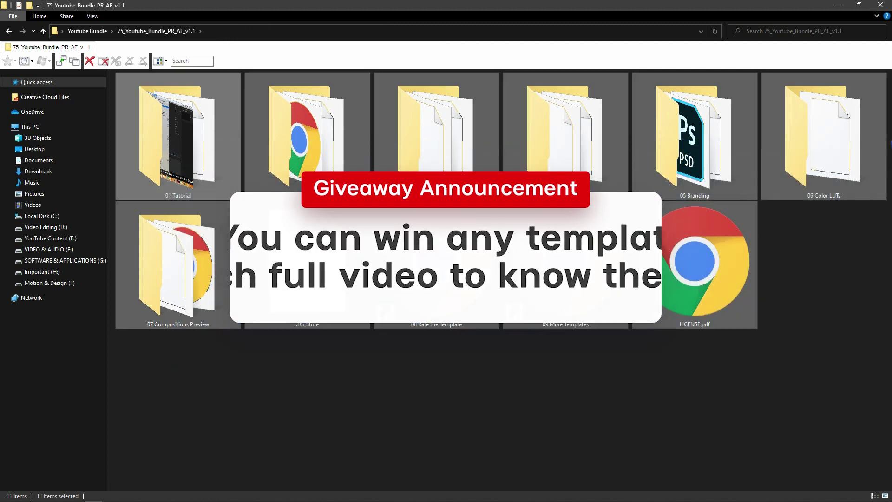
pyautogui.click(354, 418)
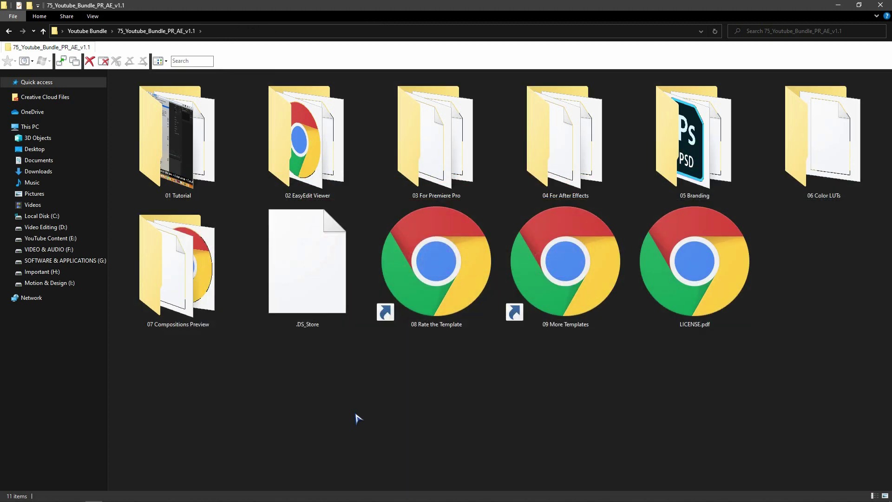
pyautogui.click(180, 180)
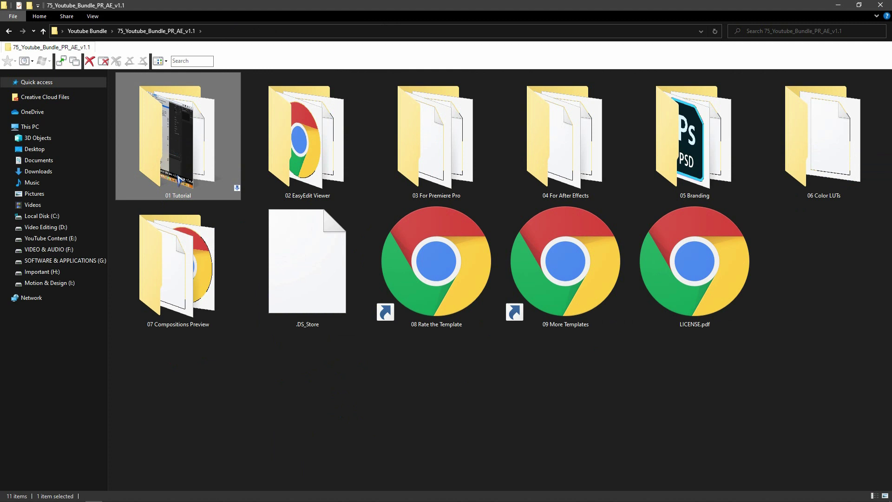
pyautogui.doubleClick(177, 162)
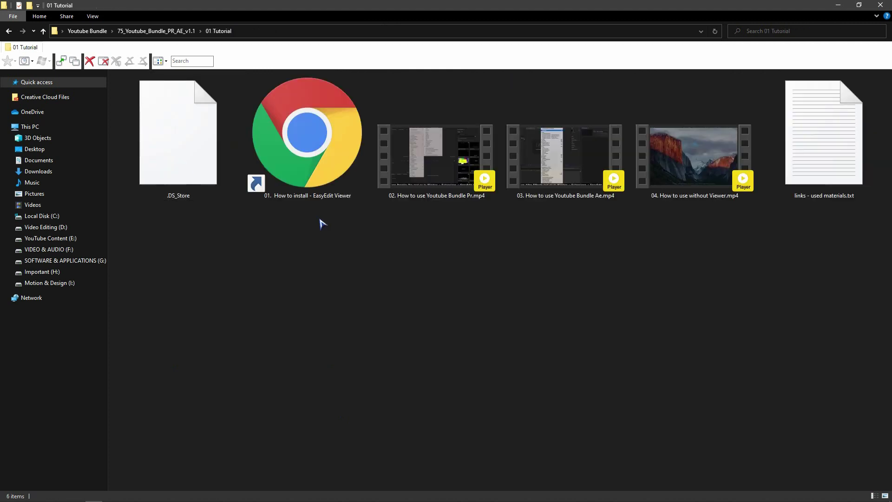
# - Look over the tutorial videos, then go back and open the 05 Branding folder
pyautogui.moveTo(433, 225); pyautogui.dragTo(715, 192)
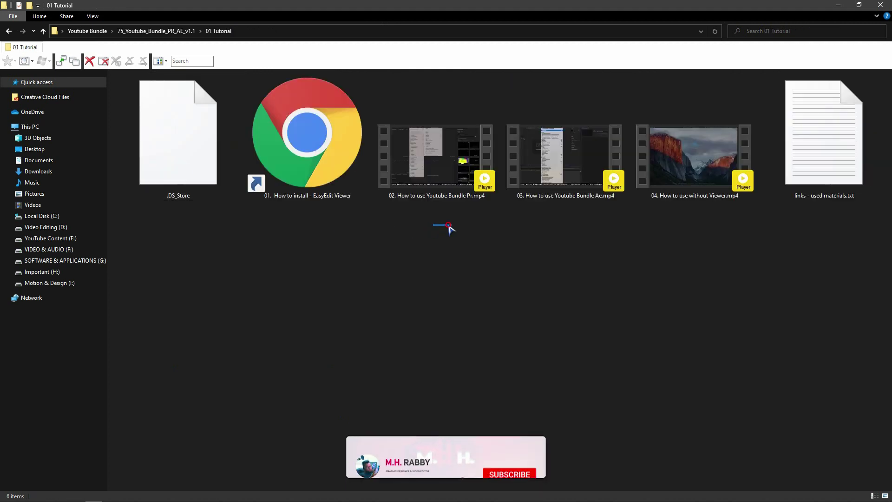
pyautogui.click(446, 161)
pyautogui.click(592, 171)
pyautogui.click(716, 182)
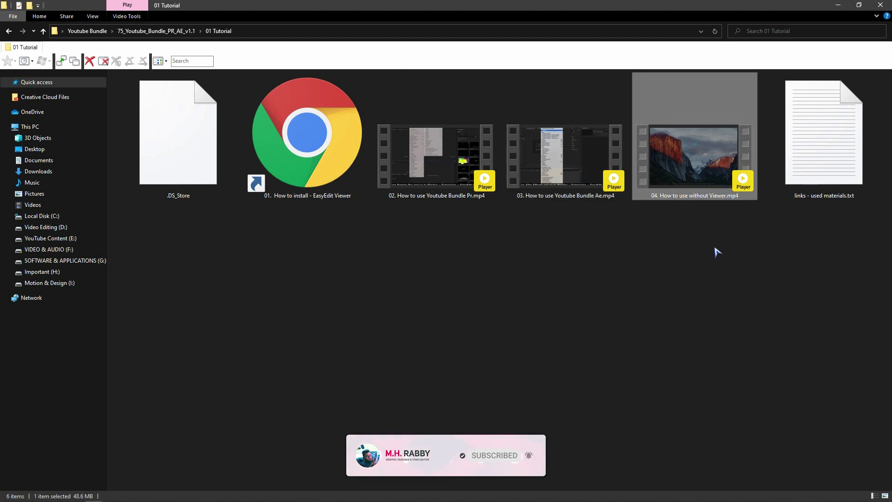
pyautogui.press('BackSpace')
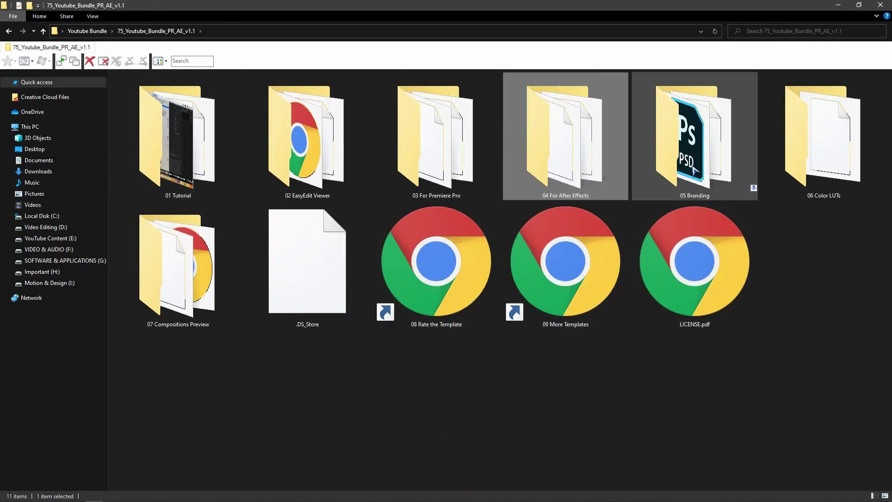
pyautogui.doubleClick(693, 170)
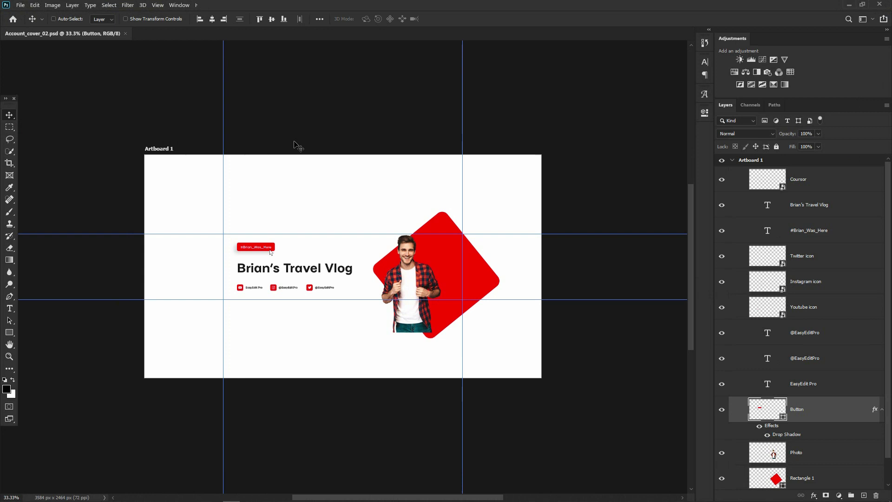
pyautogui.scroll(2, 333, 228)
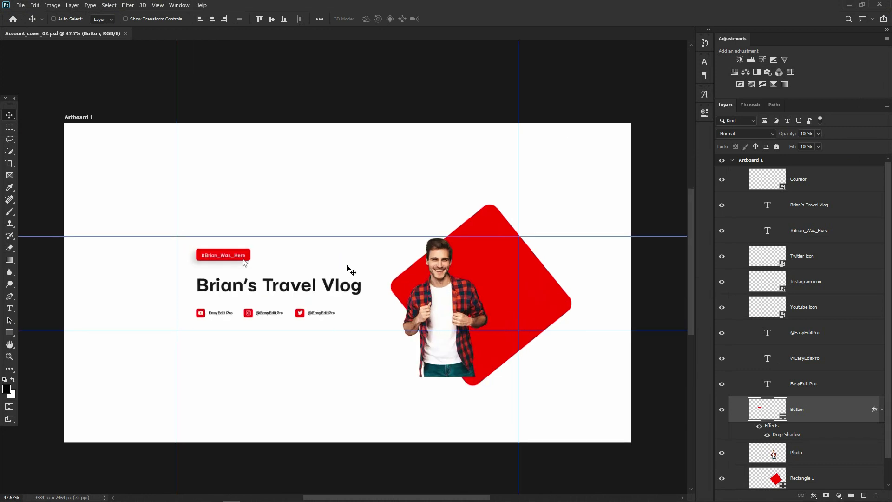
pyautogui.scroll(1, 348, 270)
pyautogui.scroll(1, 271, 294)
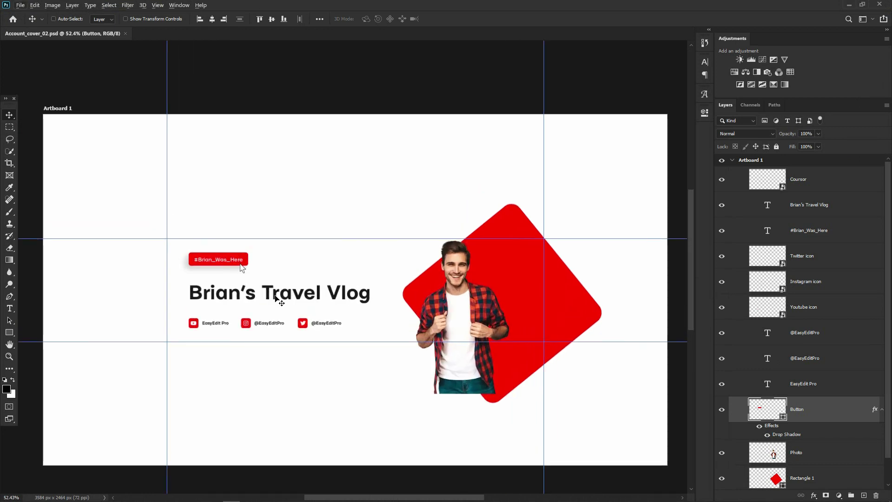
pyautogui.scroll(-1, 277, 296)
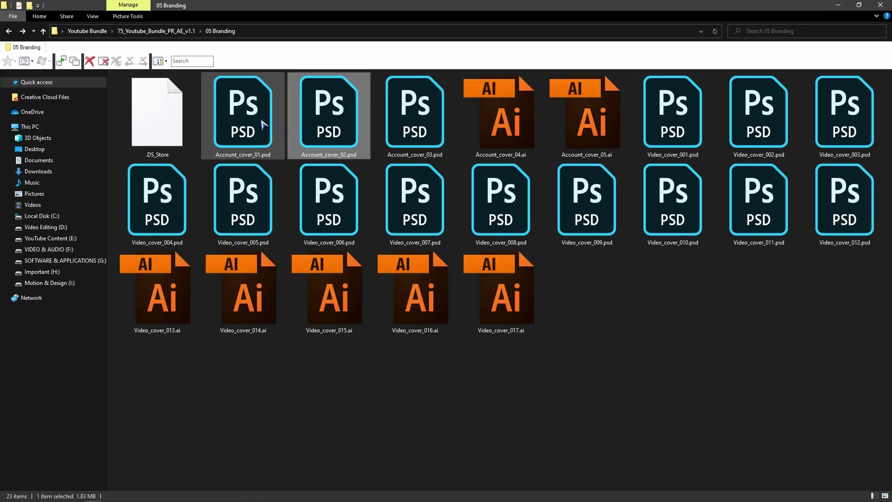
# - Open Account_cover_01.psd and Account_cover_03.psd in Photoshop, returning to 05 Branding afterwards
pyautogui.doubleClick(263, 124)
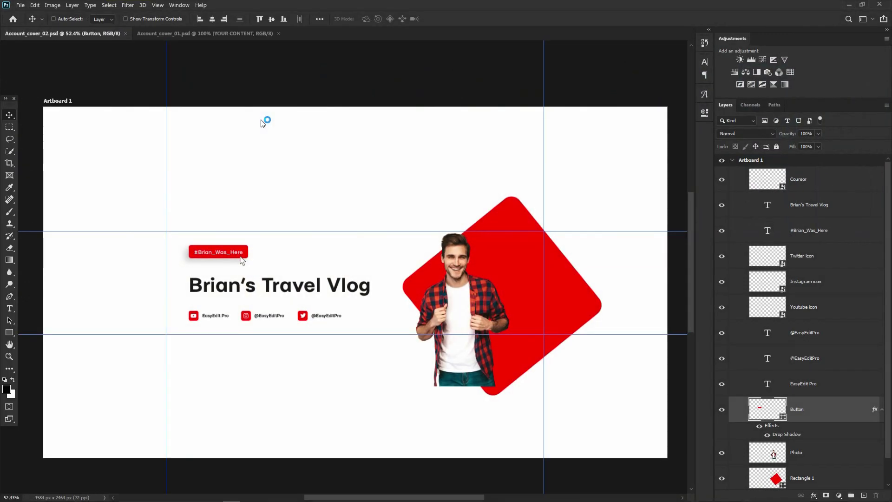
pyautogui.hotkey('ctrl', 'Tab')
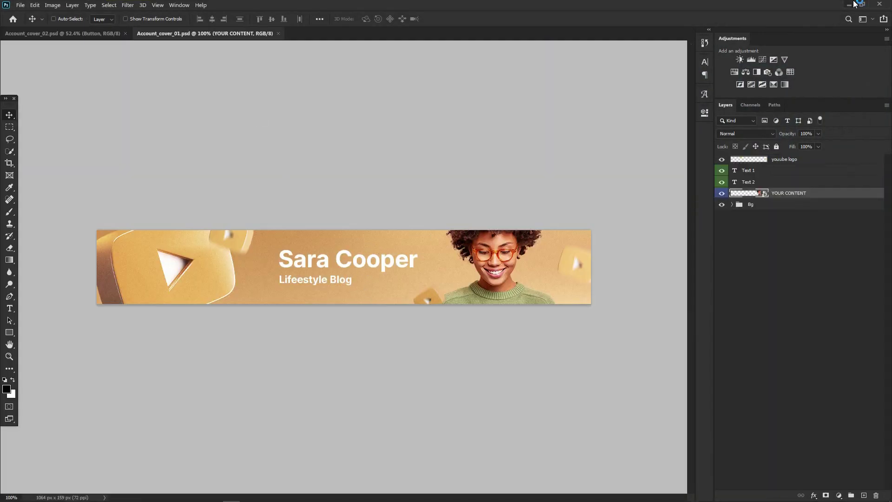
pyautogui.click(856, 4)
pyautogui.doubleClick(390, 129)
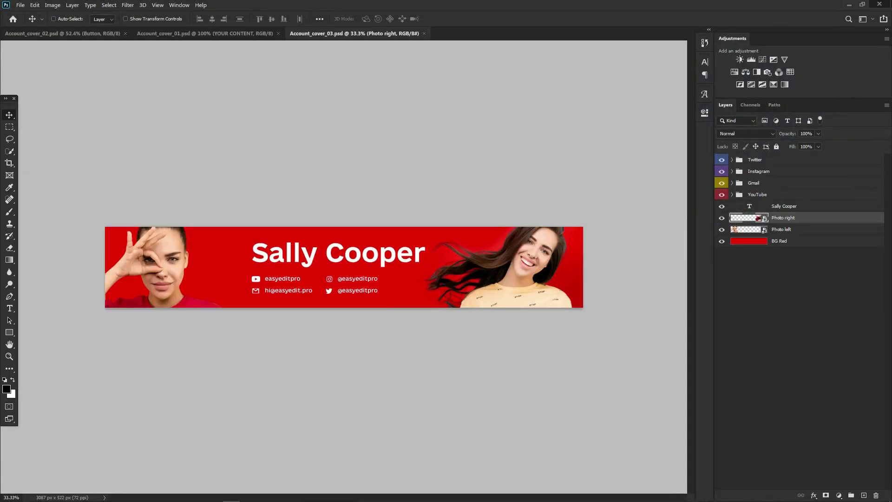
pyautogui.click(848, 5)
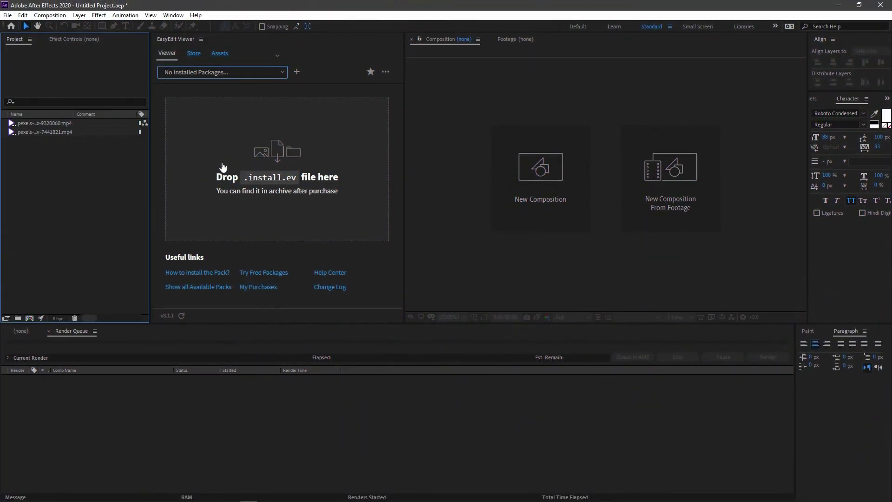
# - Load Youtube Bundle_v1.1.install.ev from 04 For After Effects into EasyEdit Viewer
pyautogui.click(282, 182)
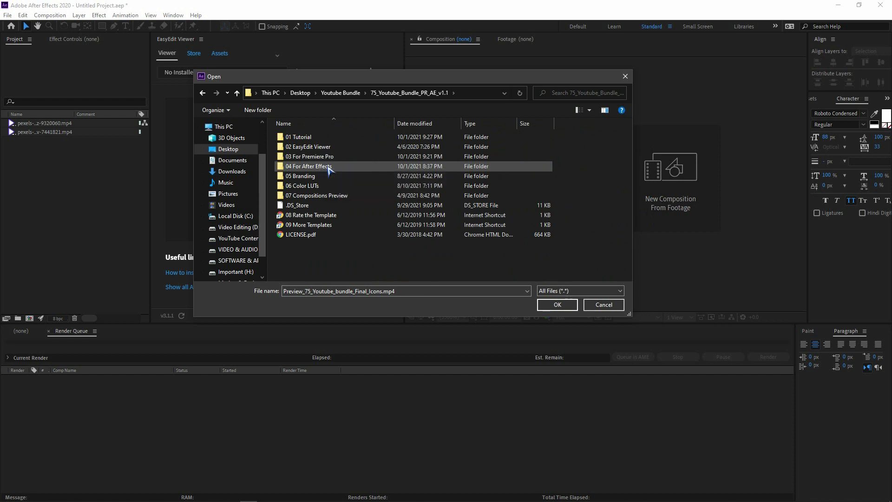
pyautogui.doubleClick(329, 169)
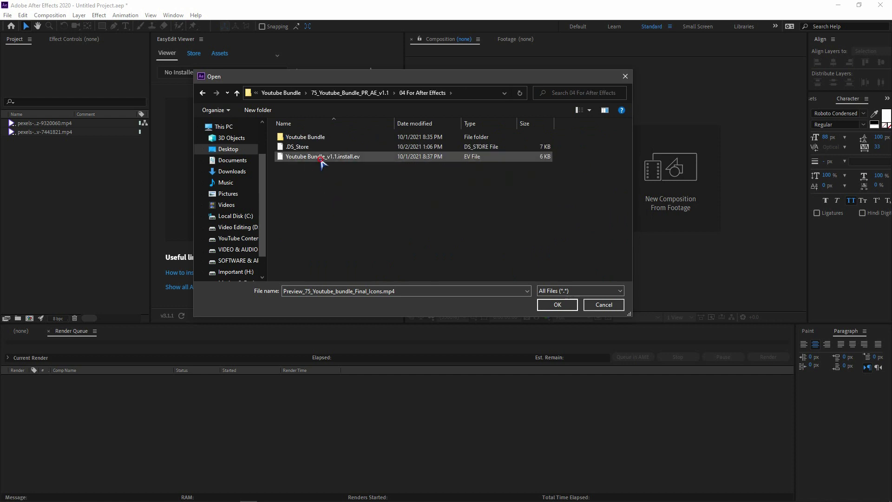
pyautogui.click(325, 158)
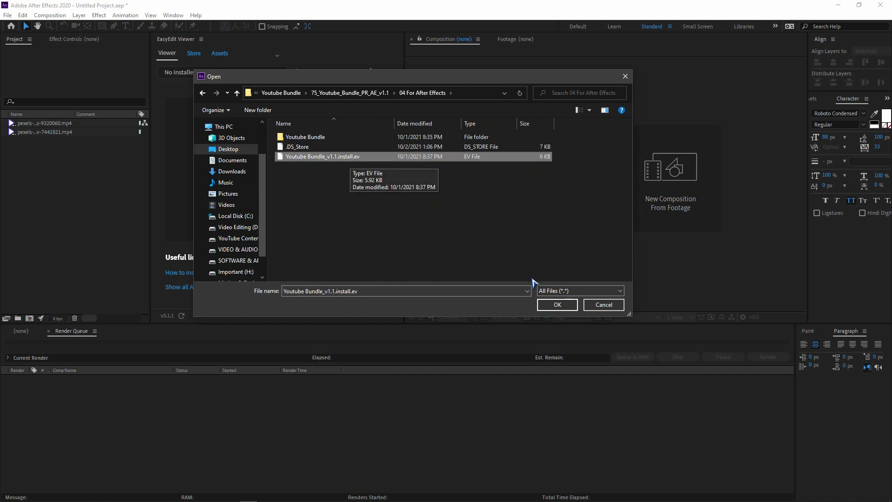
pyautogui.click(557, 305)
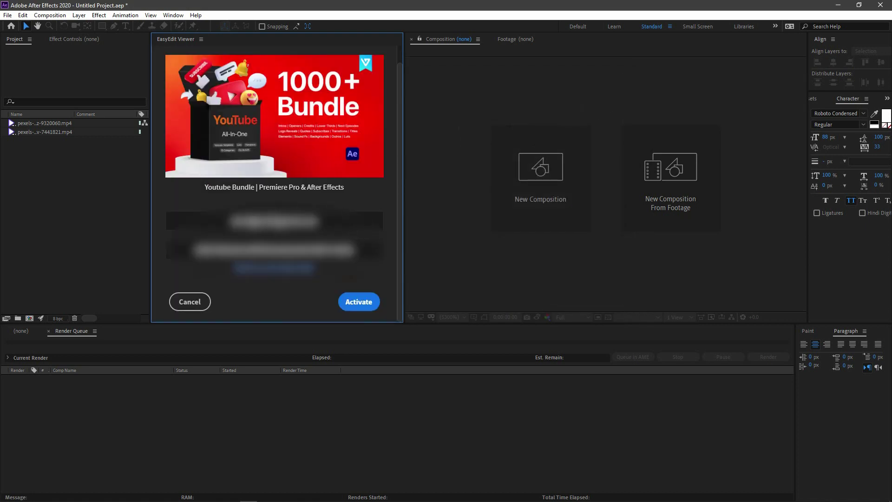
# - Activate the Youtube Bundle package and reveal the EasyEdit Viewer header banner
pyautogui.click(339, 302)
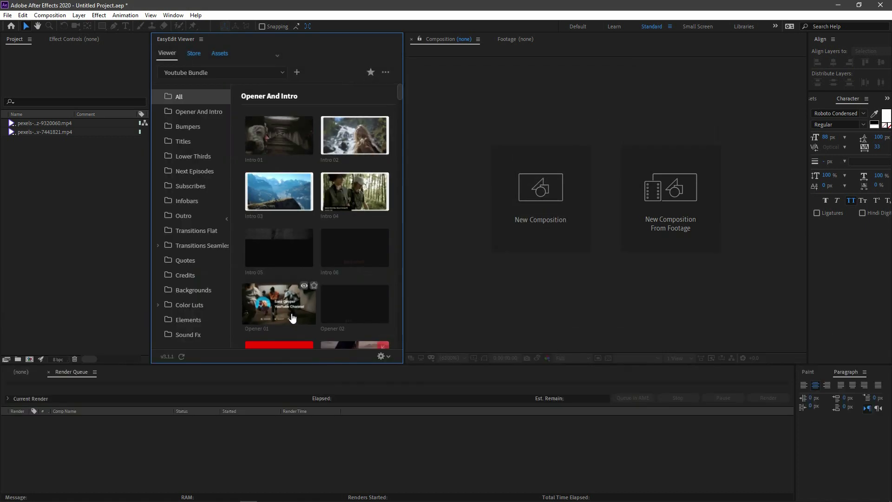
pyautogui.scroll(-5, 321, 229)
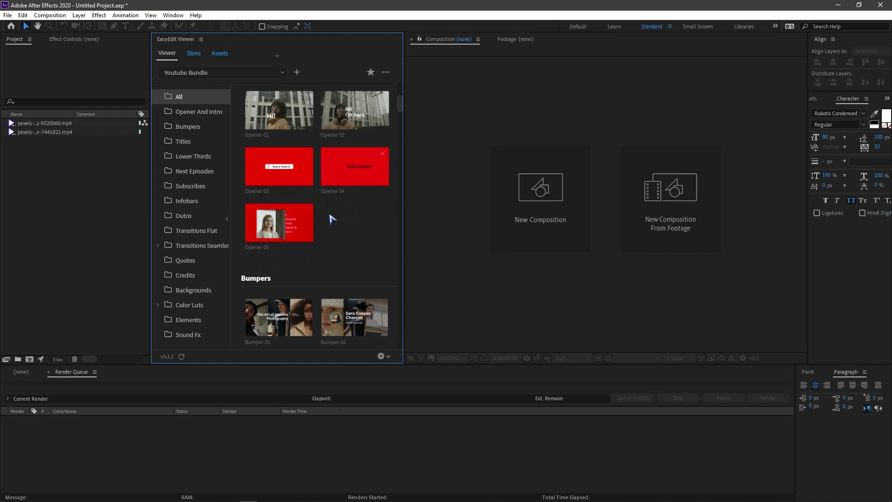
pyautogui.scroll(-5, 328, 220)
pyautogui.scroll(-5, 331, 280)
pyautogui.scroll(-3, 330, 281)
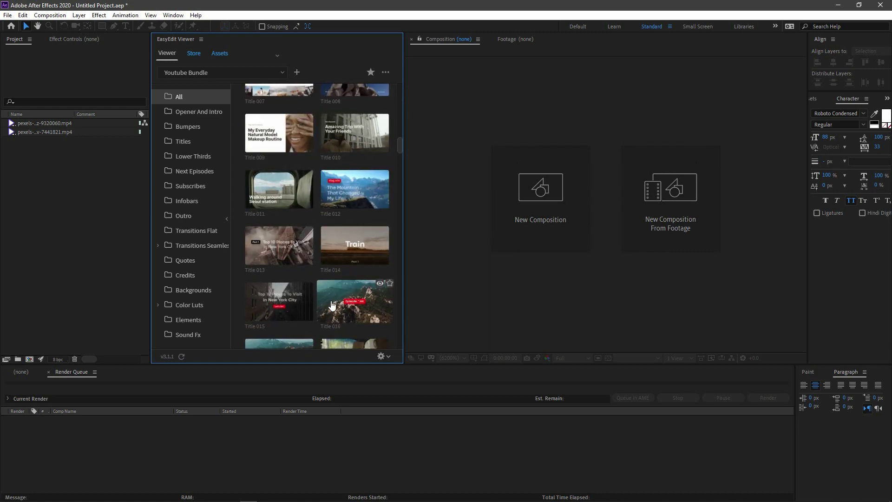
pyautogui.scroll(-3, 341, 269)
pyautogui.scroll(-2, 353, 257)
pyautogui.scroll(-2, 353, 258)
pyautogui.scroll(-3, 274, 279)
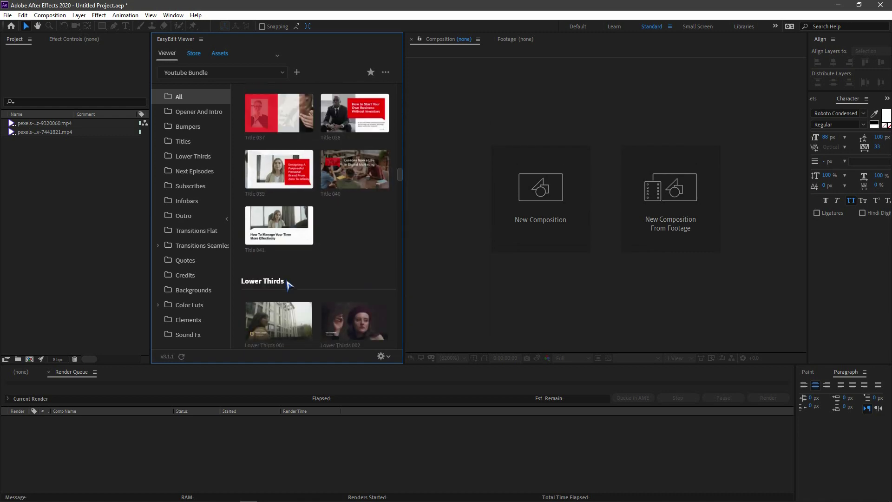
pyautogui.scroll(-3, 289, 281)
pyautogui.scroll(-3, 294, 290)
pyautogui.scroll(5, 312, 297)
pyautogui.scroll(5, 317, 299)
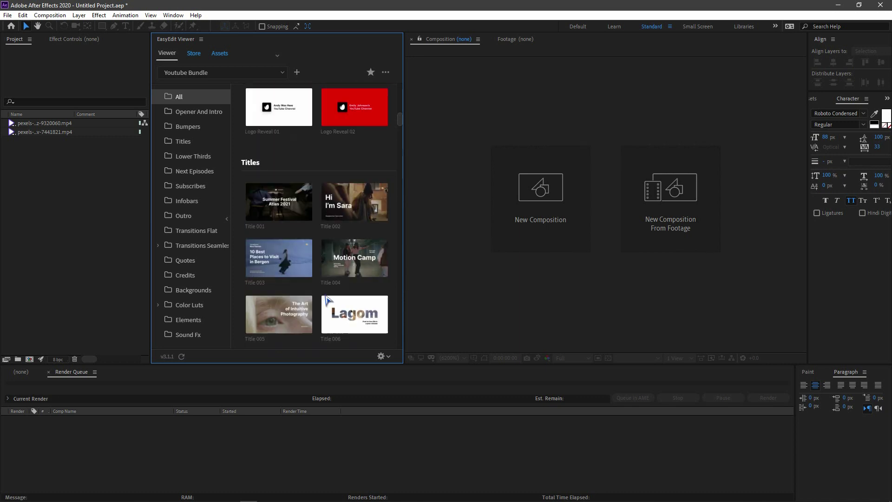
pyautogui.scroll(5, 325, 302)
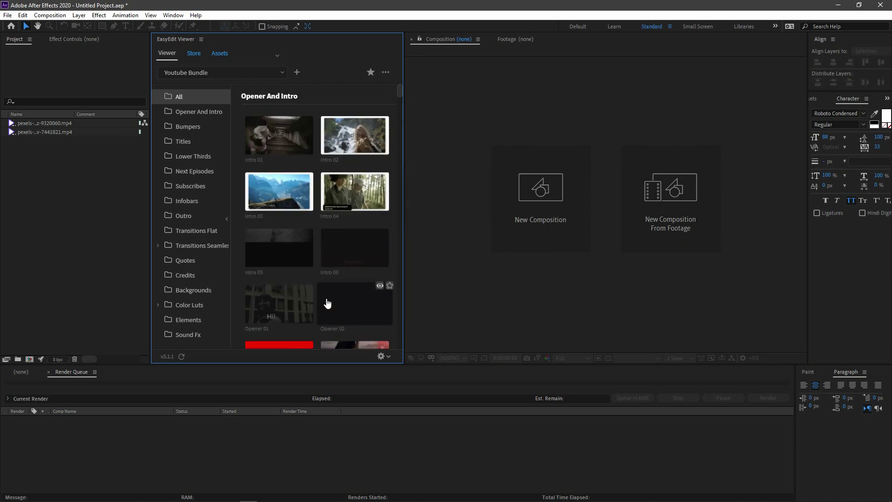
pyautogui.click(277, 57)
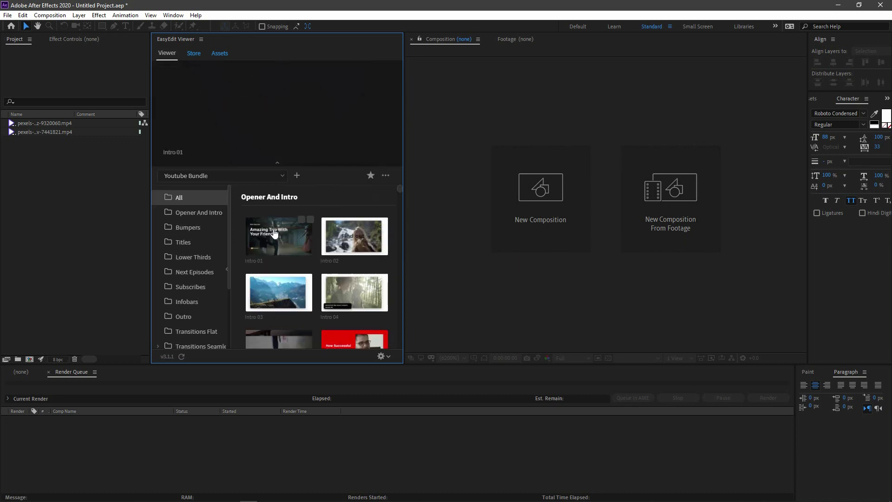
pyautogui.moveTo(354, 135)
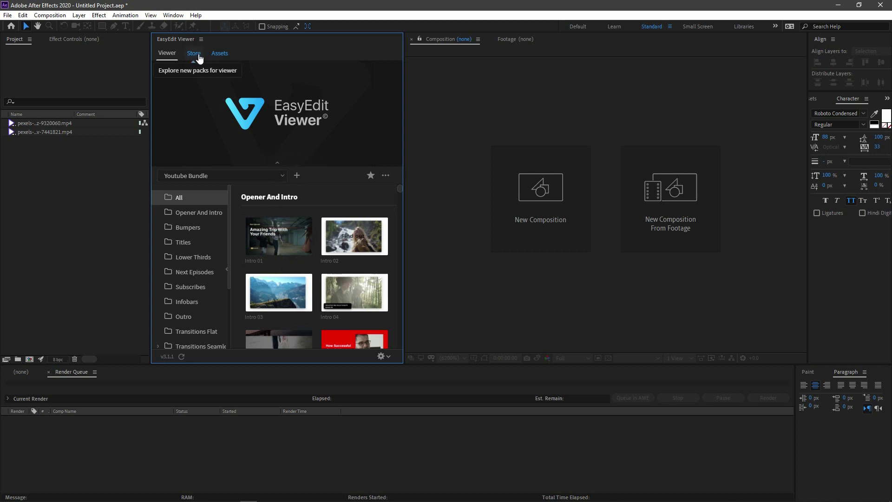
# - Browse the GIF library, then star Intro 03, Intro 04 and Intro 02 and show favourites
pyautogui.click(219, 53)
pyautogui.moveTo(613, 152)
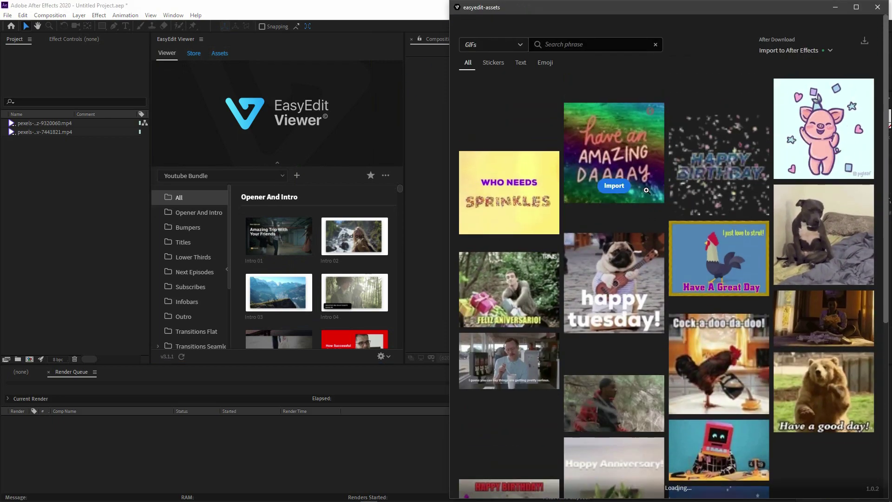
pyautogui.scroll(-5, 658, 198)
pyautogui.scroll(-3, 658, 198)
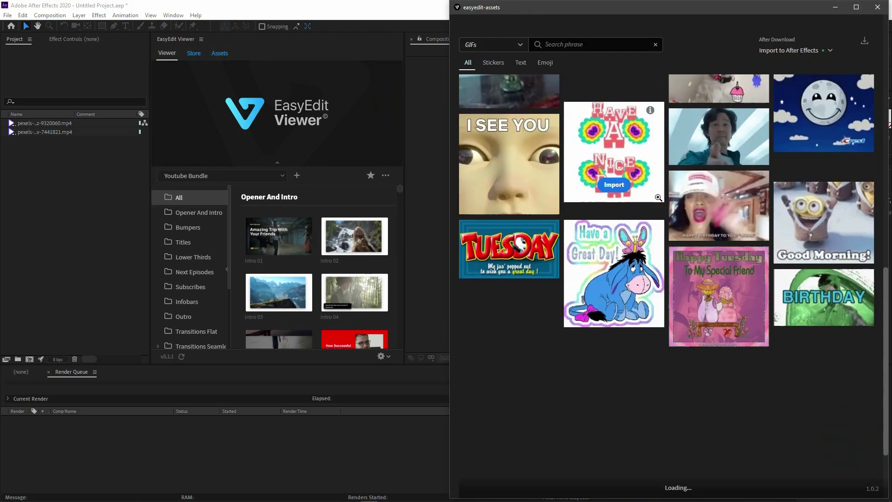
pyautogui.scroll(-2, 668, 202)
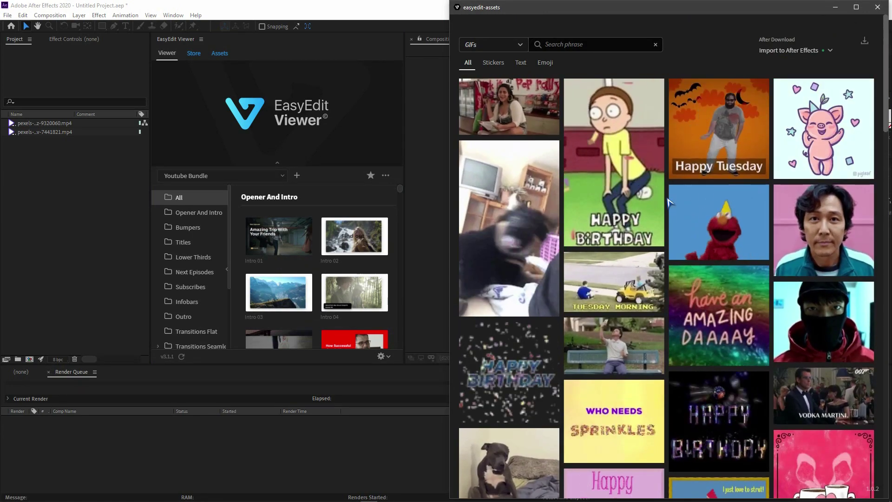
pyautogui.click(326, 188)
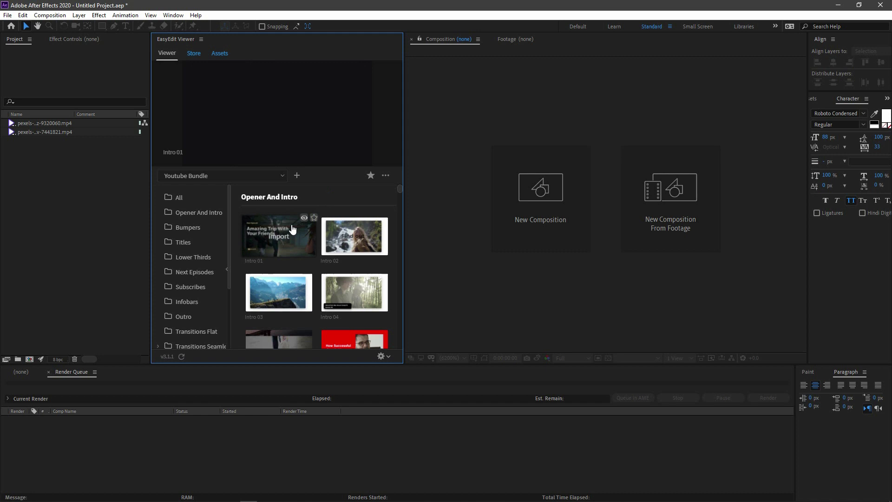
pyautogui.moveTo(278, 291)
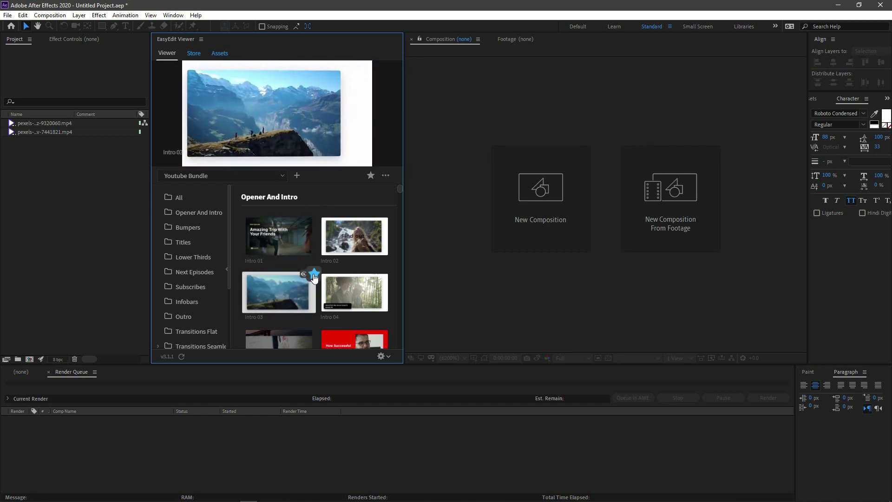
pyautogui.click(310, 276)
pyautogui.click(389, 275)
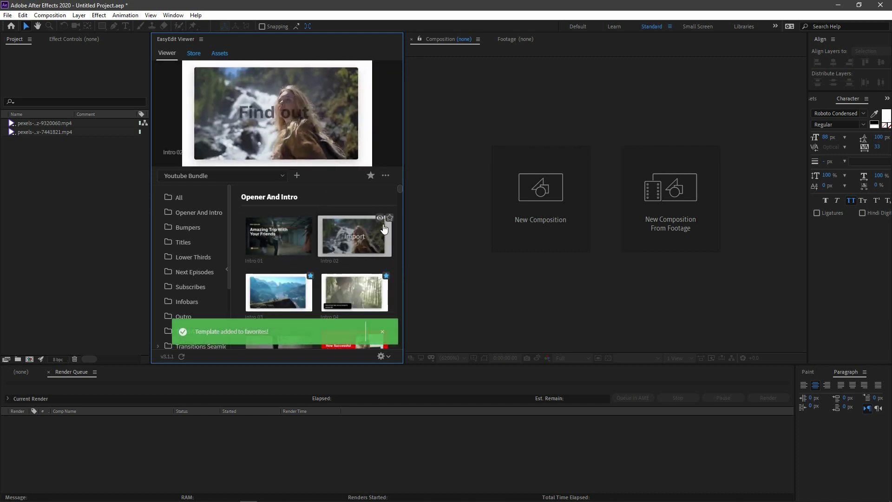
pyautogui.click(388, 217)
pyautogui.click(370, 175)
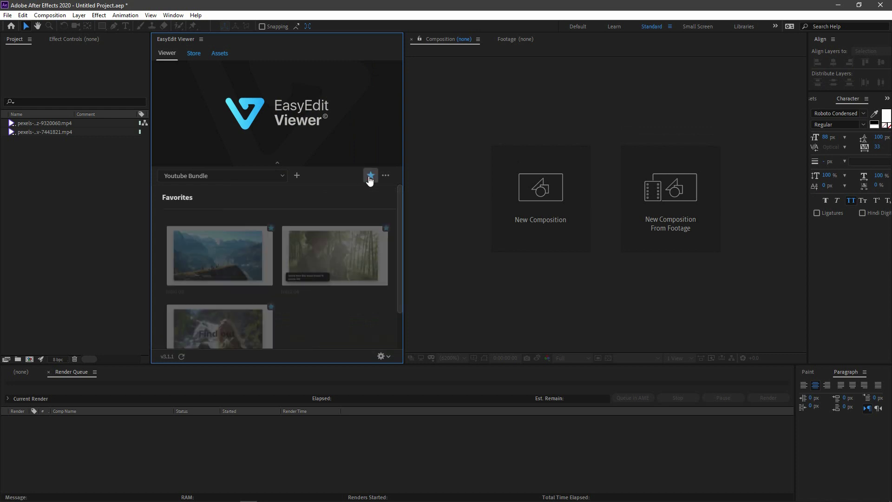
pyautogui.scroll(-1, 223, 285)
pyautogui.scroll(-1, 223, 284)
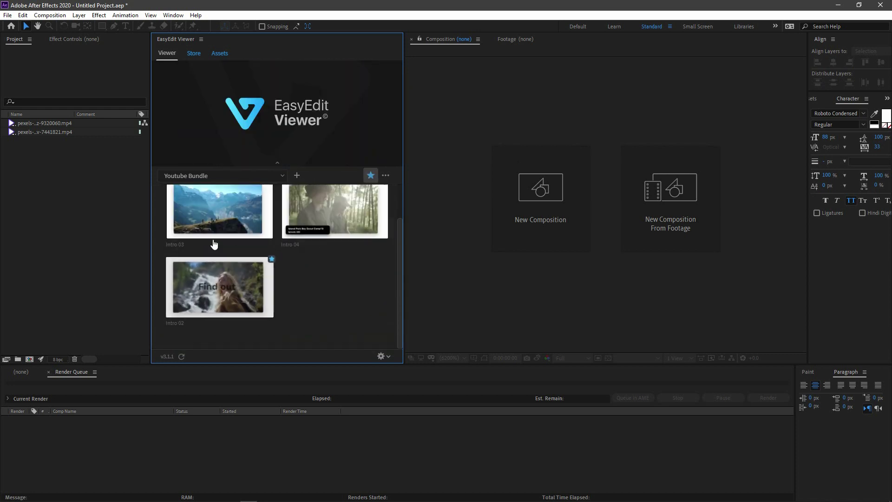
pyautogui.scroll(2, 311, 230)
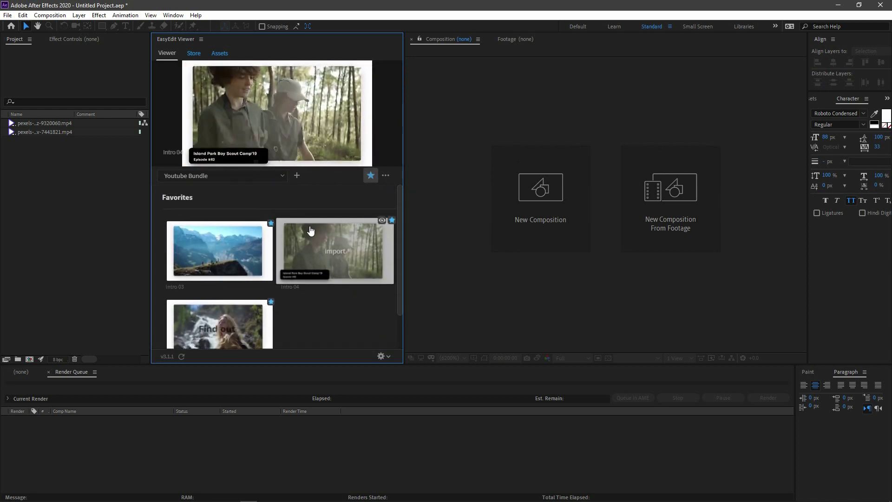
pyautogui.click(203, 180)
# - Move from the Opener And Intro templates to the Bumpers category in EasyEdit Viewer
pyautogui.click(199, 213)
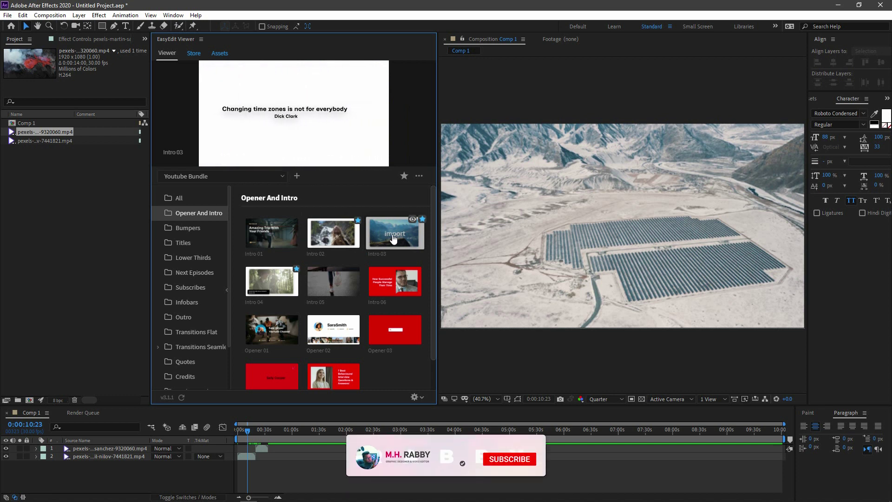
pyautogui.moveTo(333, 282)
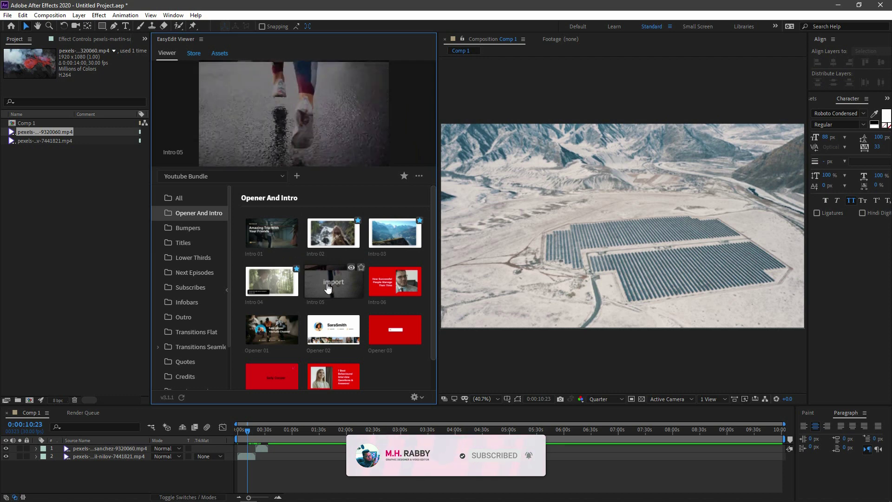
pyautogui.click(388, 295)
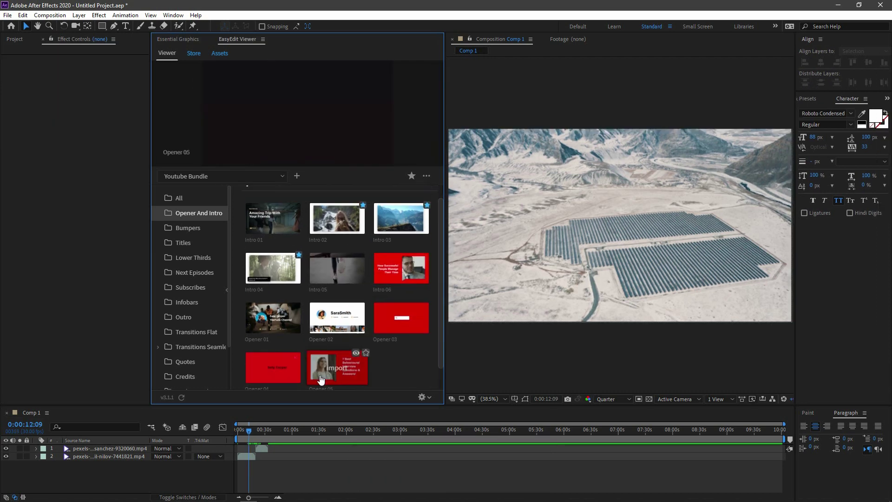
pyautogui.click(211, 230)
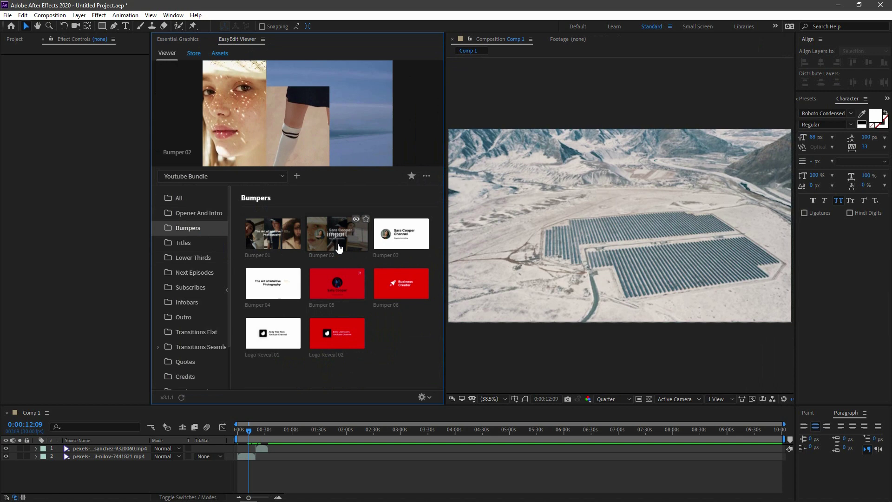
# - Import Bumper 03, move its layer to 0s, and preview it back to the title frame
pyautogui.doubleClick(382, 251)
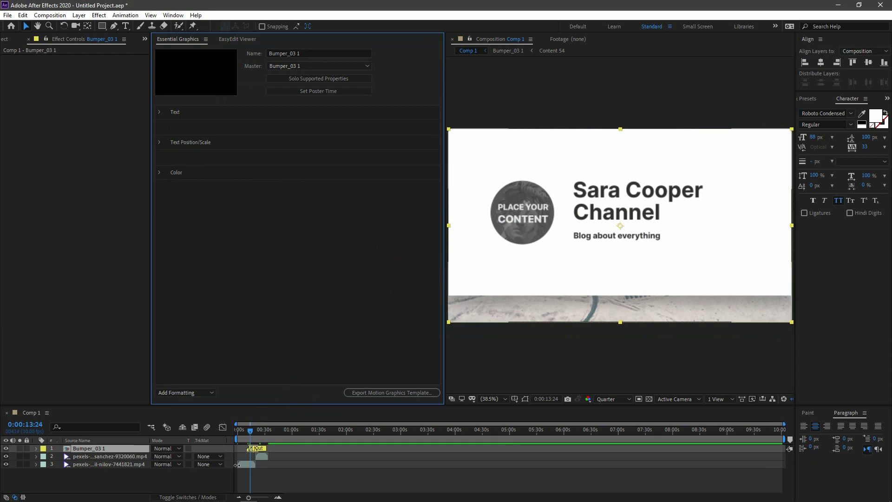
pyautogui.scroll(3, 251, 449)
pyautogui.moveTo(319, 448); pyautogui.dragTo(275, 448)
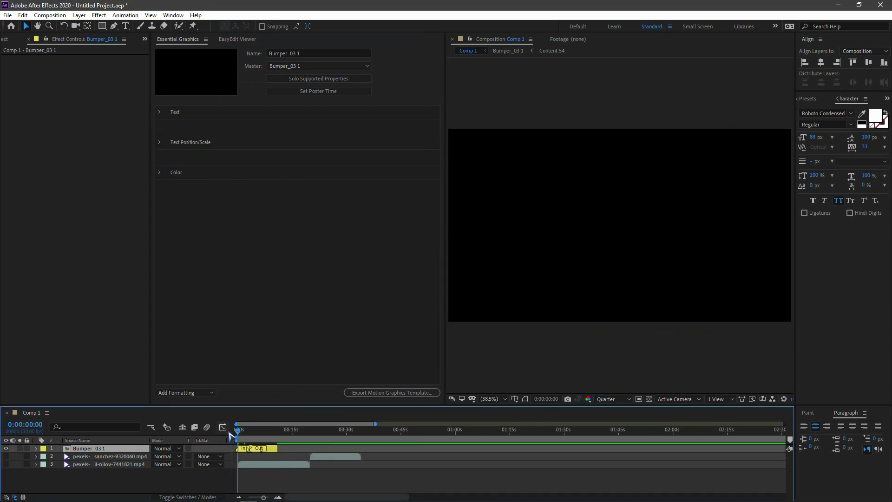
pyautogui.press('space')
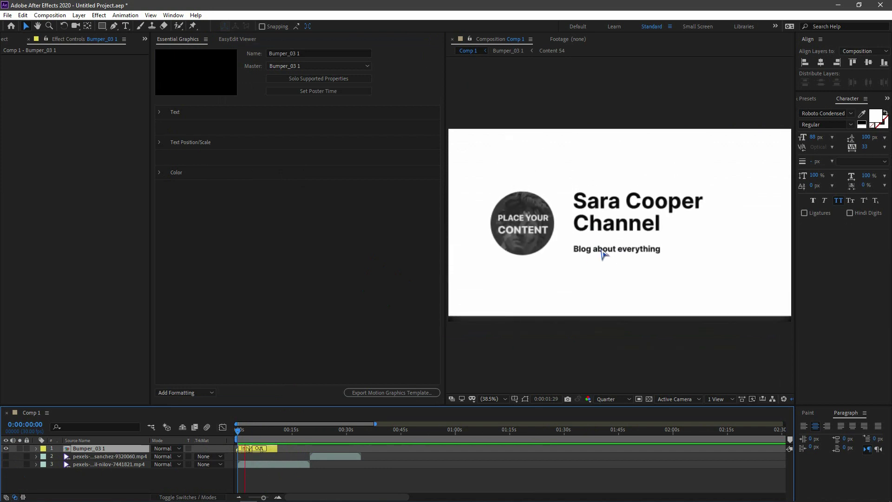
pyautogui.moveTo(255, 432); pyautogui.dragTo(245, 431)
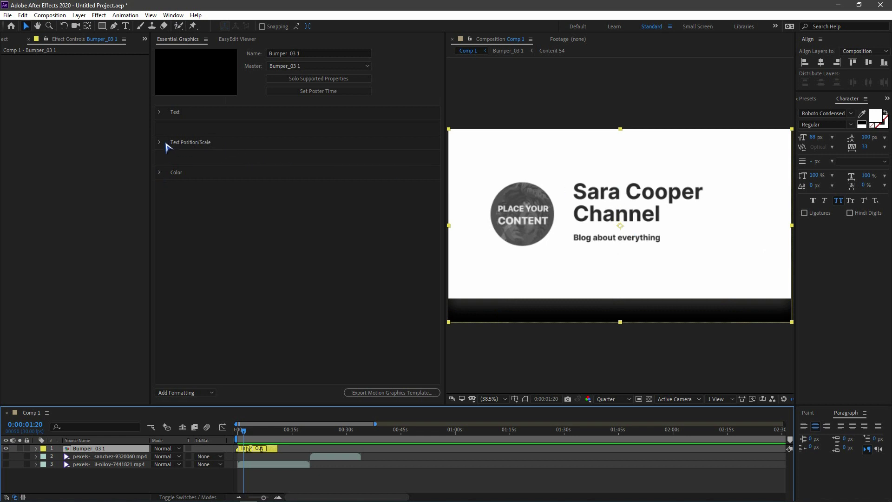
# - Change the bumper title to 'YOUR TEXT Channel', keep the Inter font, and shrink it
pyautogui.click(162, 116)
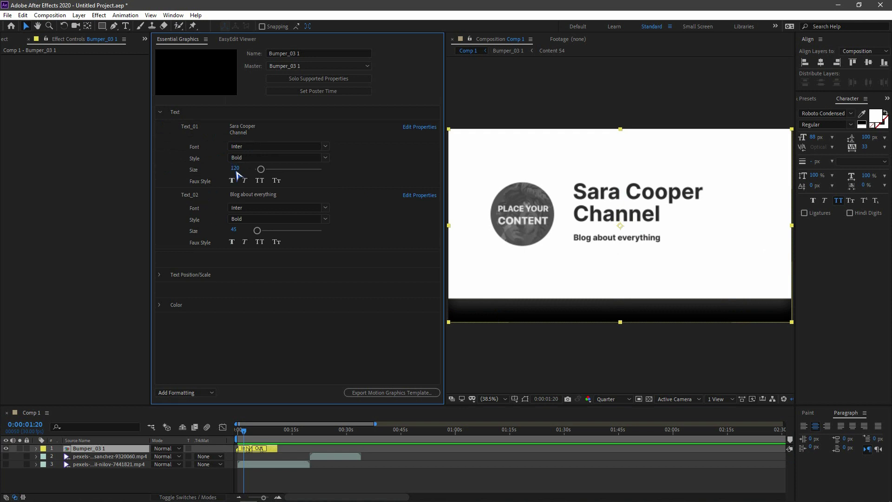
pyautogui.click(256, 134)
pyautogui.write('YOUR TEXT')
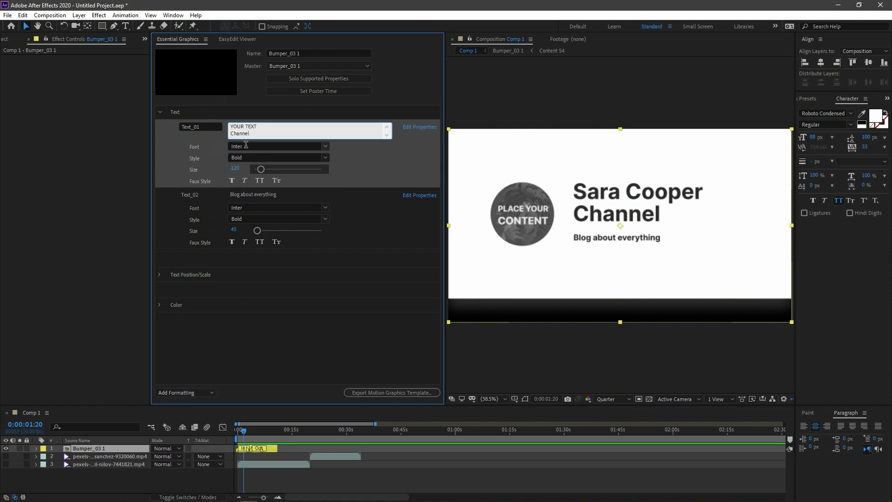
pyautogui.click(245, 145)
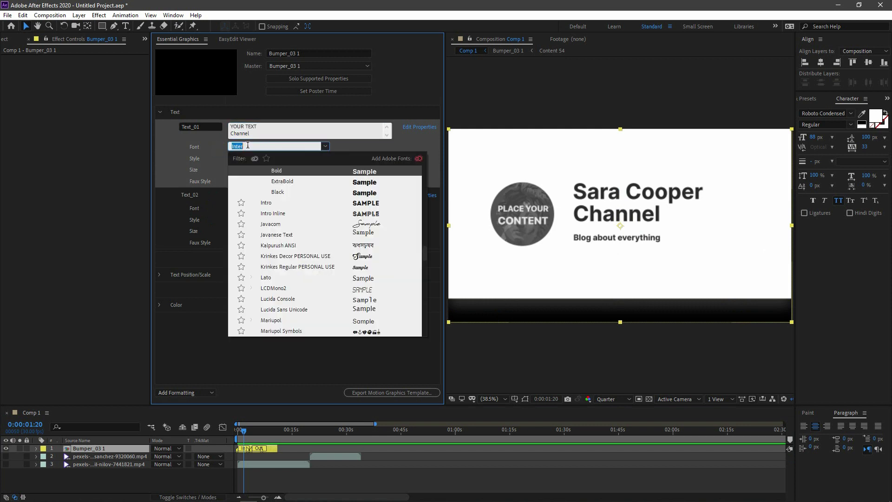
pyautogui.scroll(-5, 283, 277)
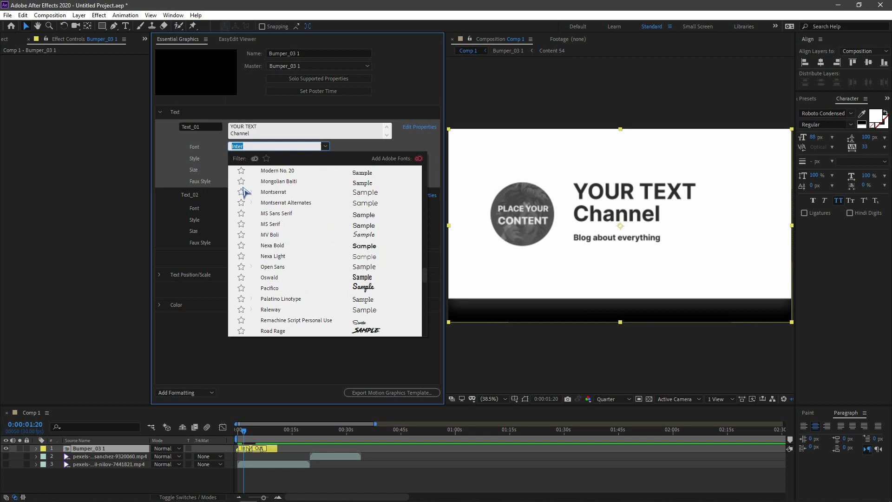
pyautogui.click(209, 151)
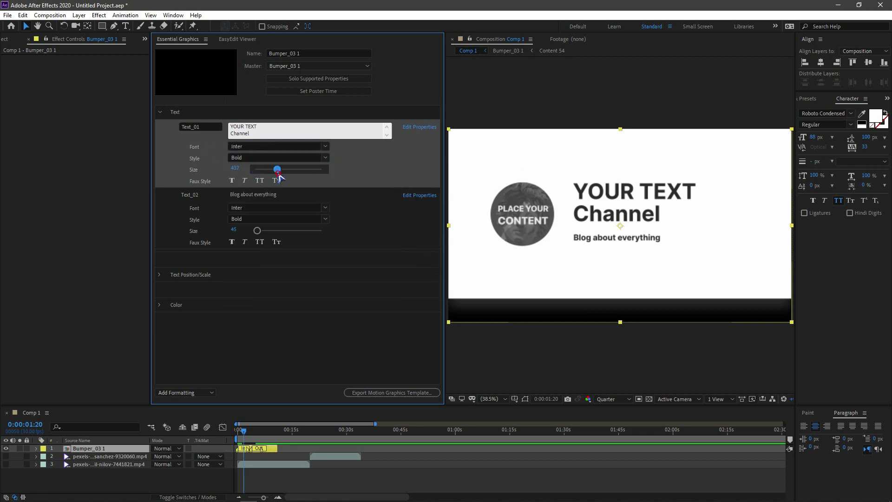
pyautogui.moveTo(278, 174); pyautogui.dragTo(263, 172)
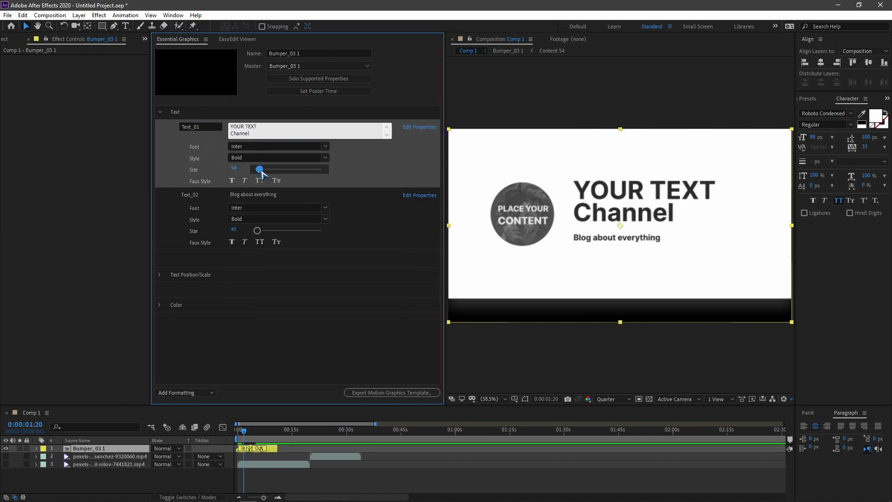
# - Shift the Text_01 title up slightly and colour it red
pyautogui.click(160, 275)
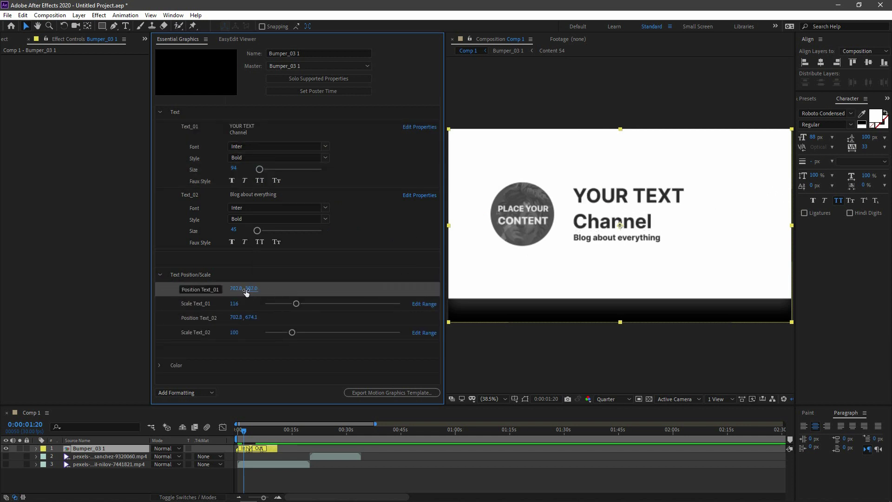
pyautogui.moveTo(243, 289); pyautogui.dragTo(233, 292)
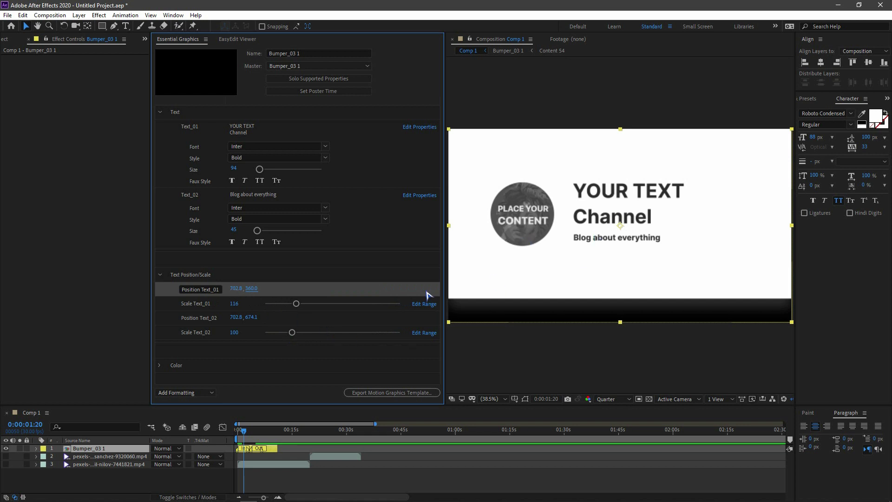
pyautogui.click(159, 276)
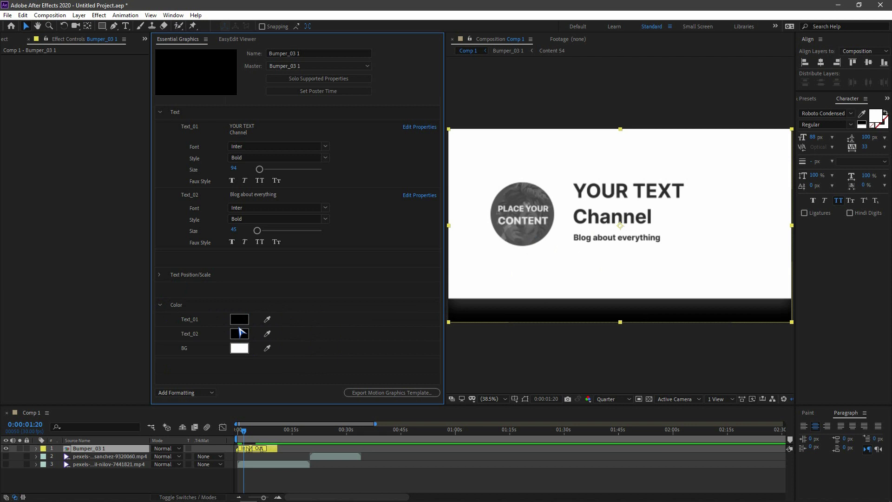
pyautogui.click(239, 334)
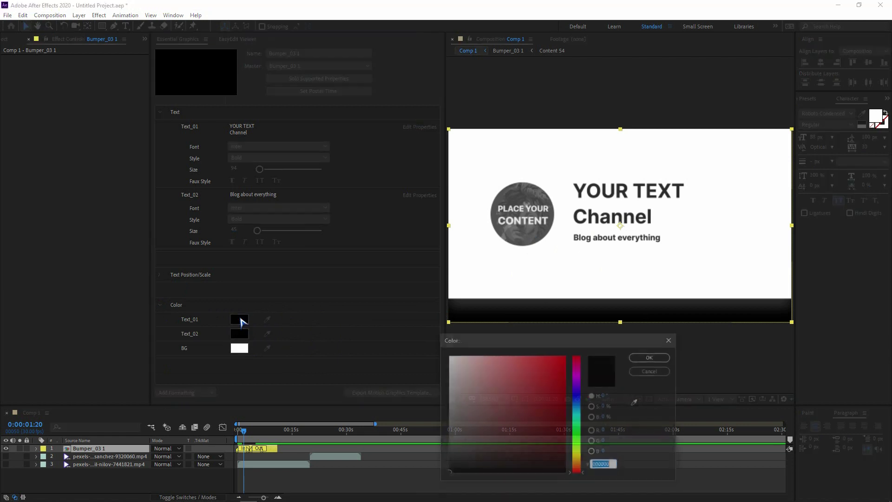
pyautogui.click(636, 355)
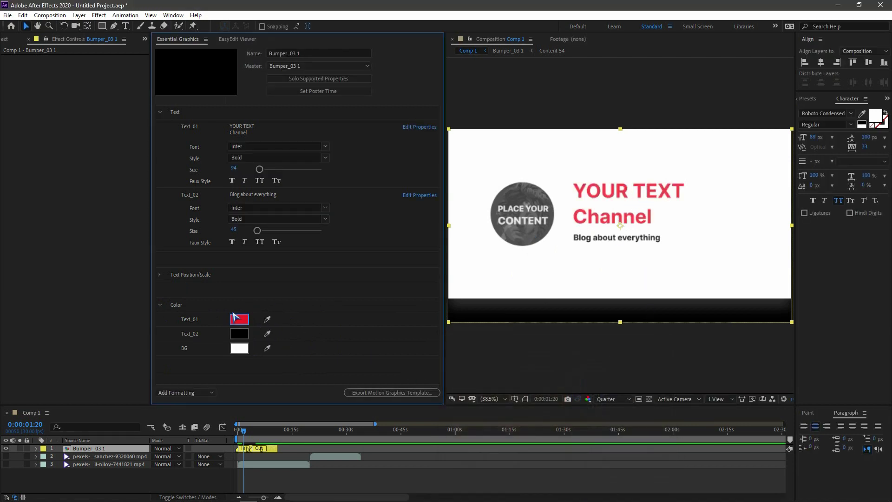
# - Open the bumper's placeholder content composition and drop Mh Wallpaper HD.jpg into it
pyautogui.click(237, 39)
pyautogui.doubleClick(105, 448)
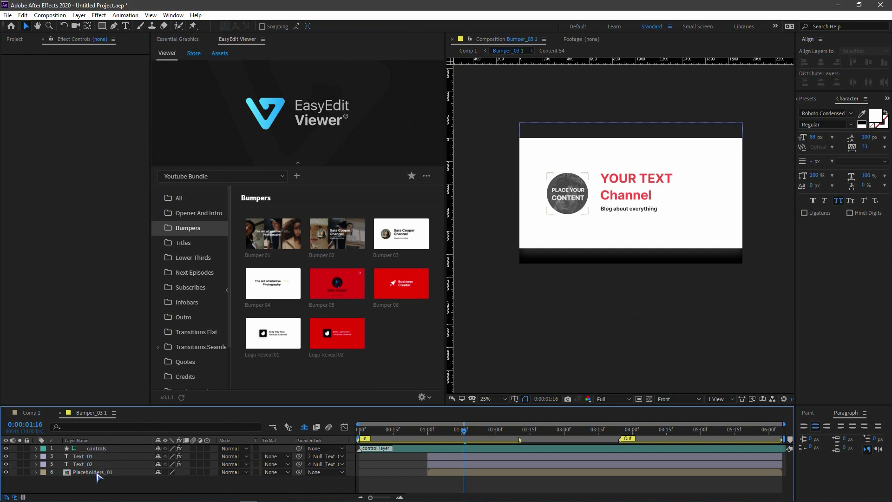
pyautogui.doubleClick(98, 472)
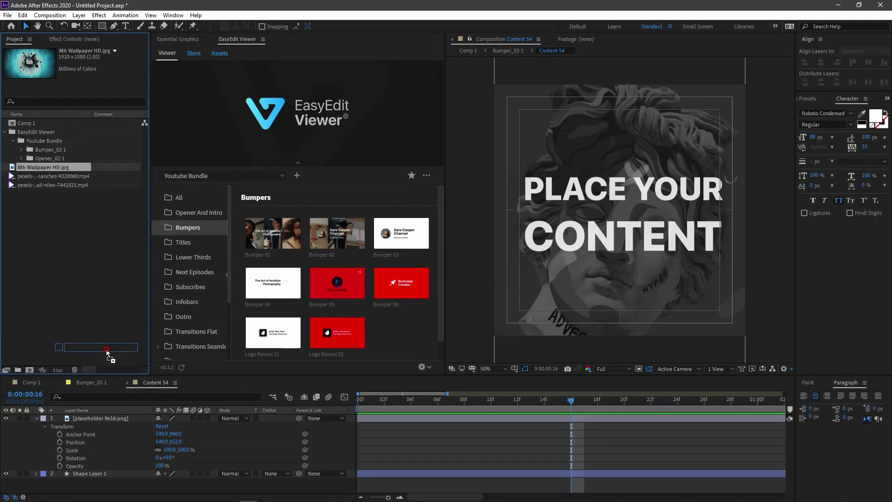
pyautogui.moveTo(107, 353); pyautogui.dragTo(105, 421)
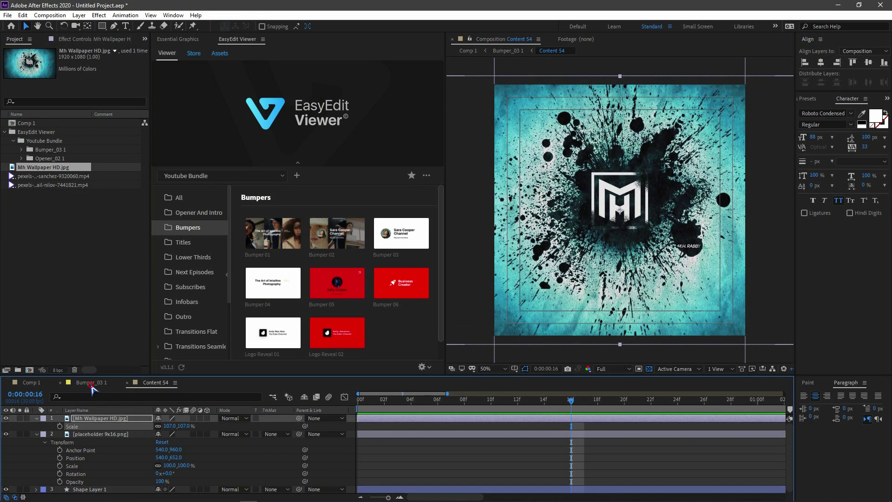
# - Add the 4K robot wallpaper as a Bumper_03 layer and preview the animation
pyautogui.click(91, 385)
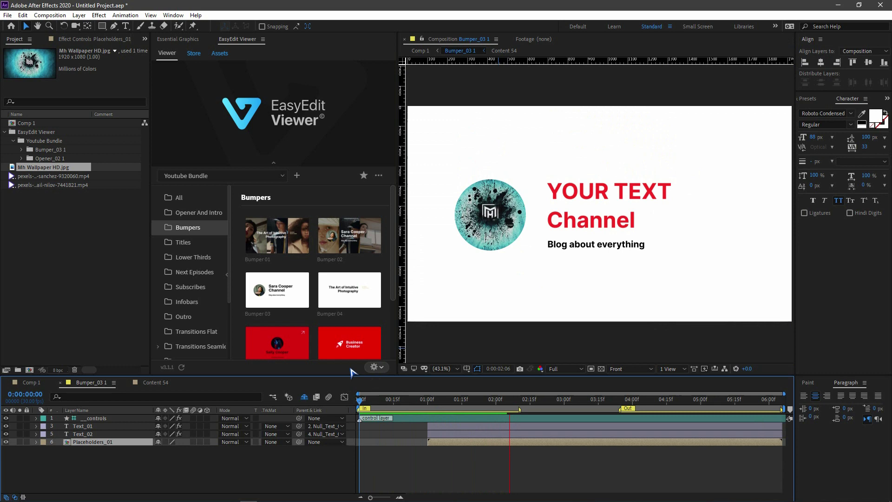
pyautogui.moveTo(79, 193); pyautogui.dragTo(117, 457)
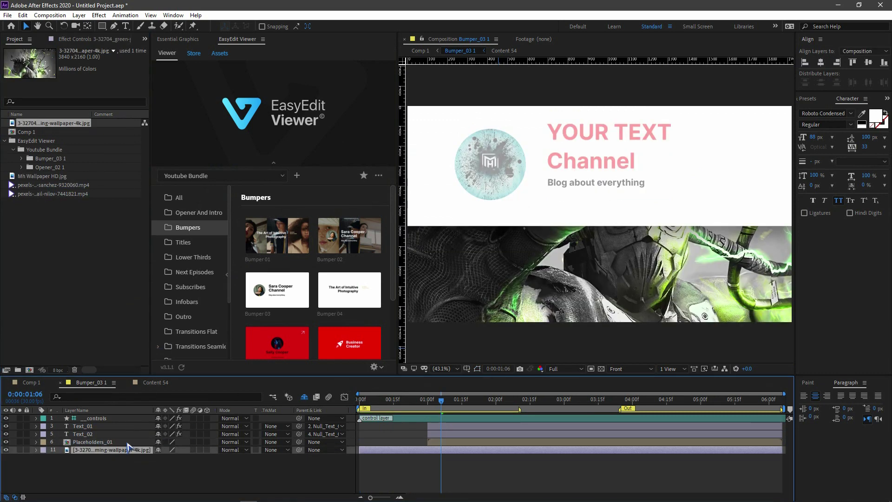
pyautogui.moveTo(434, 403); pyautogui.dragTo(344, 406)
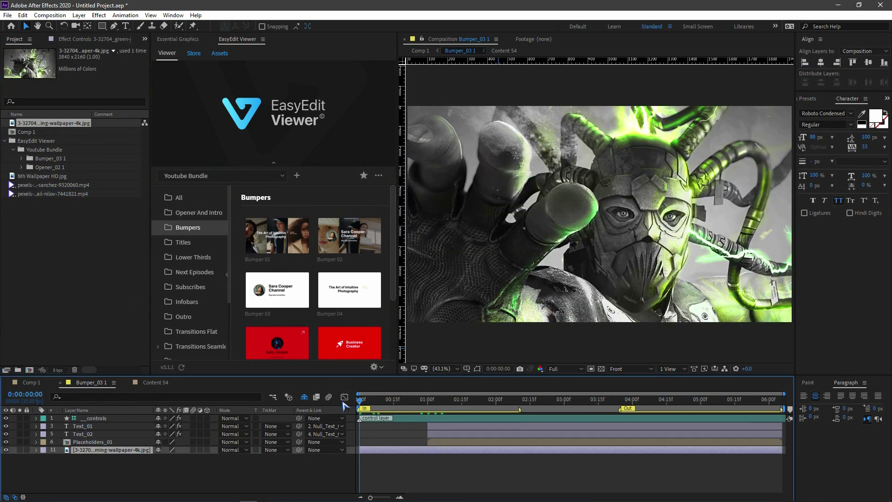
pyautogui.press('space')
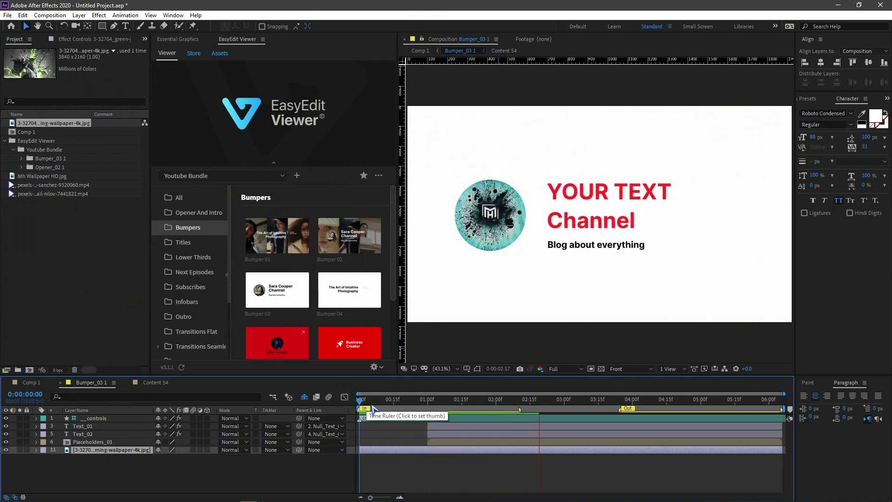
pyautogui.moveTo(437, 405)
pyautogui.mouseDown()
pyautogui.moveTo(389, 412)
pyautogui.moveTo(545, 403)
pyautogui.mouseUp()
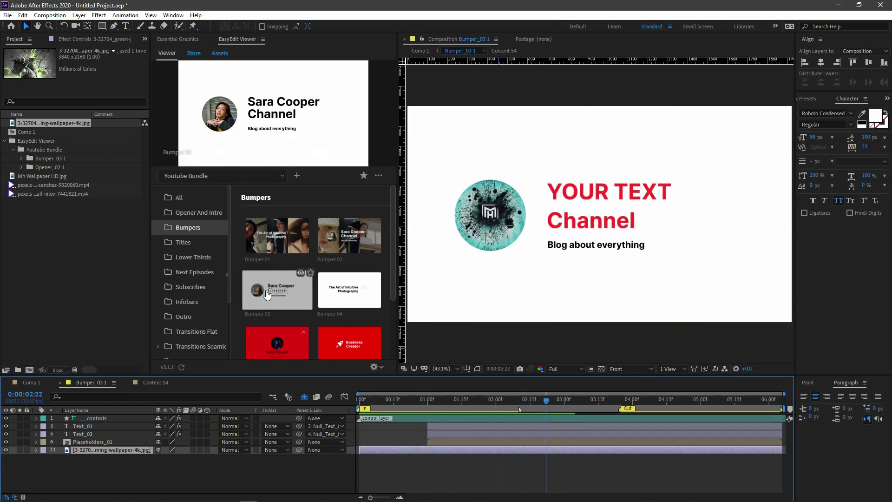
# - Import Title 004 into Bumper_03 and Lower Thirds 007 into Comp 1
pyautogui.click(186, 243)
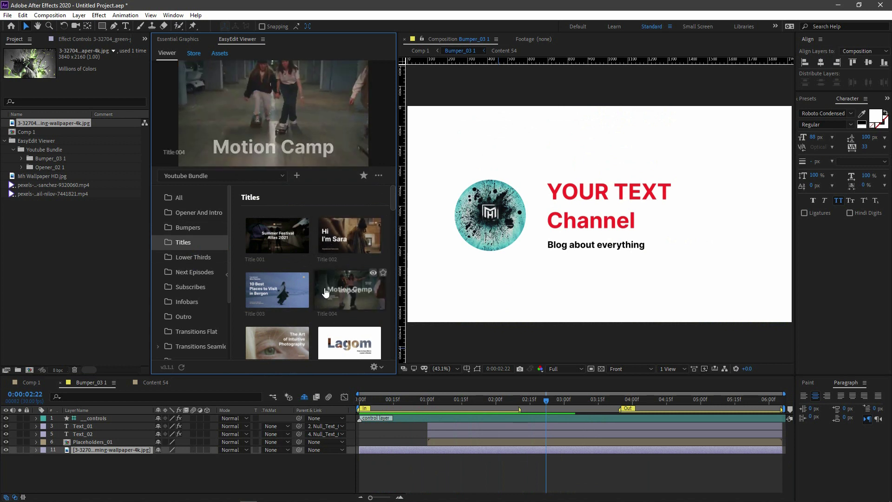
pyautogui.moveTo(277, 290)
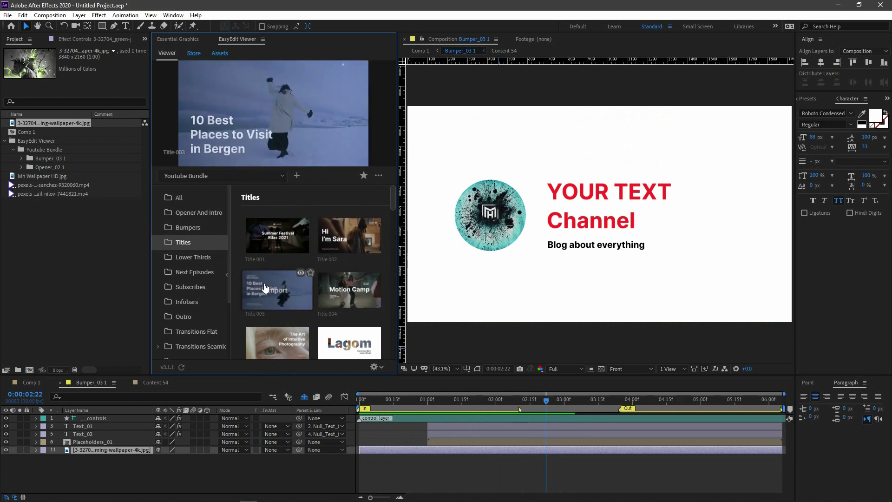
pyautogui.click(339, 296)
pyautogui.scroll(-1, 271, 293)
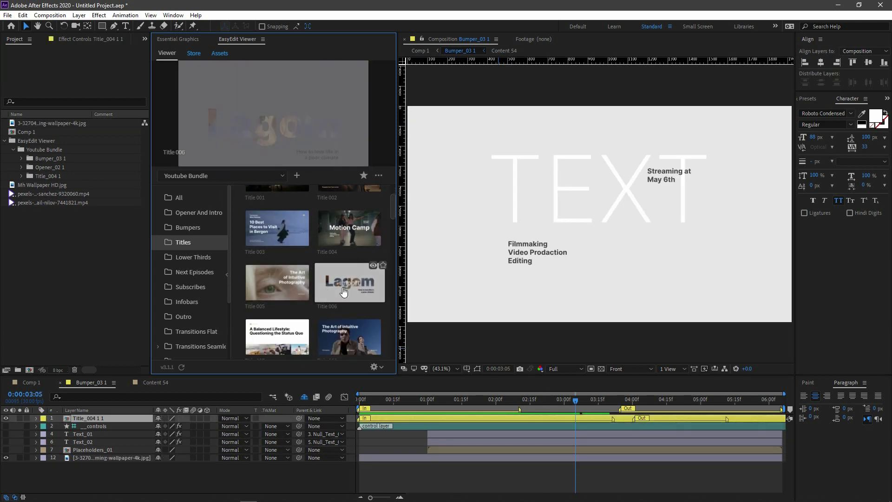
pyautogui.scroll(-1, 343, 293)
pyautogui.scroll(-5, 276, 282)
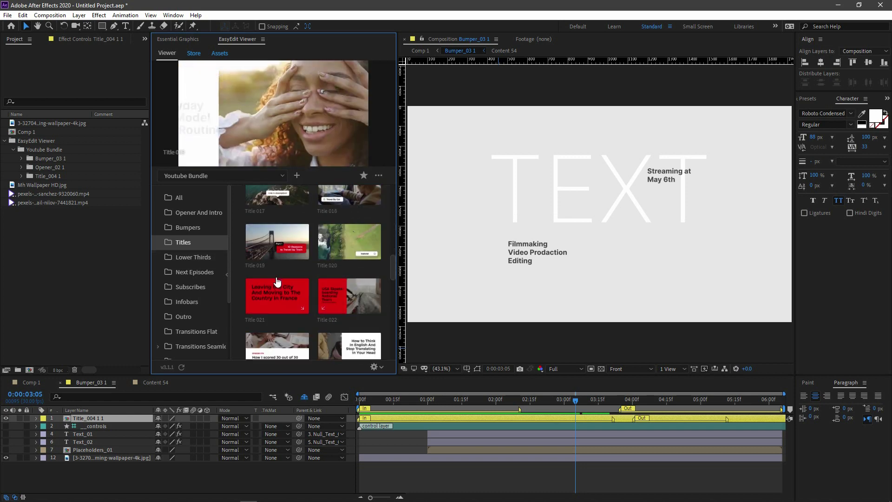
pyautogui.scroll(-3, 277, 282)
pyautogui.scroll(-2, 276, 282)
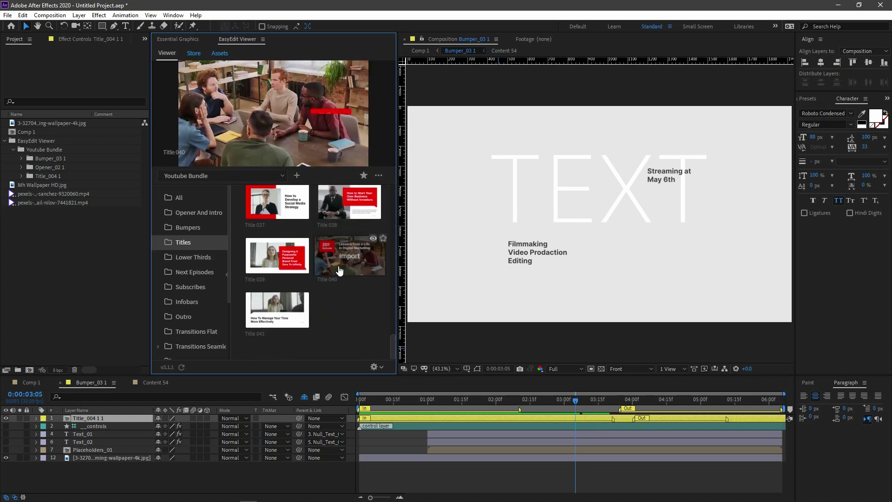
pyautogui.scroll(3, 339, 272)
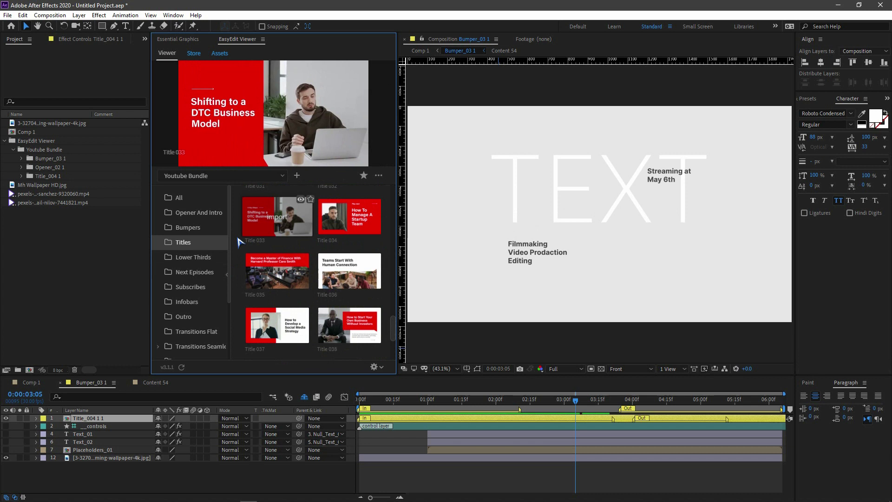
pyautogui.click(194, 257)
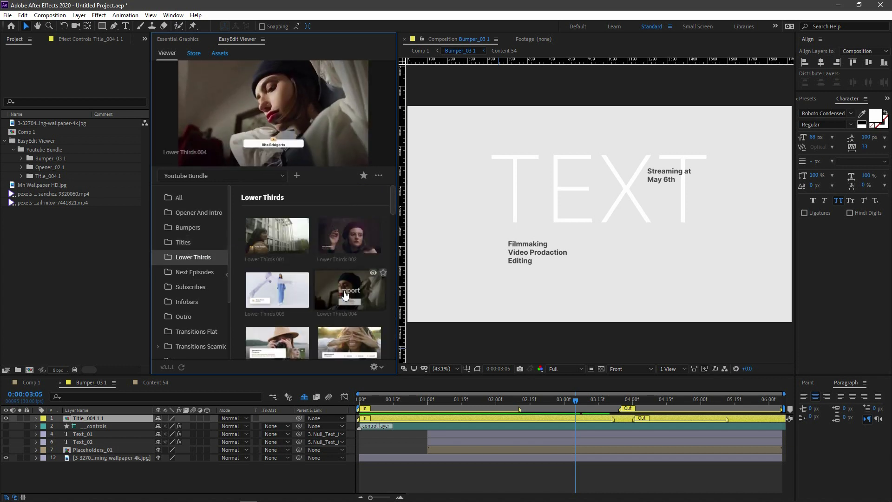
pyautogui.scroll(-1, 344, 300)
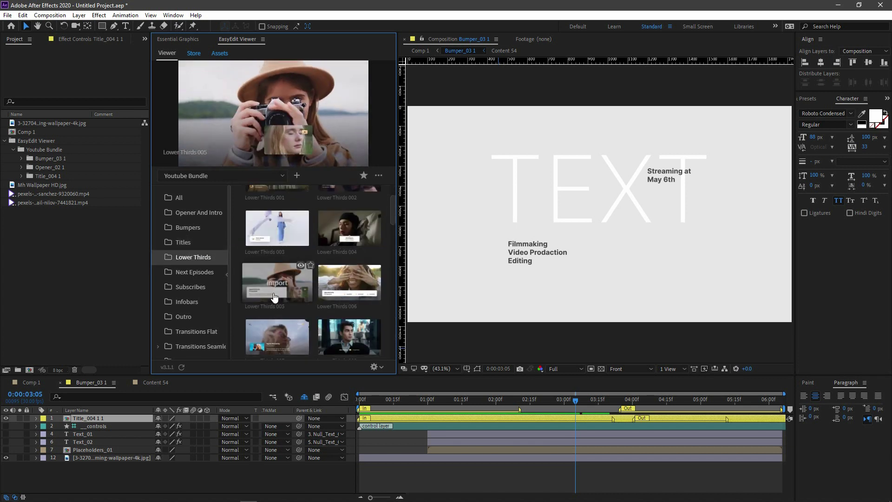
pyautogui.click(354, 328)
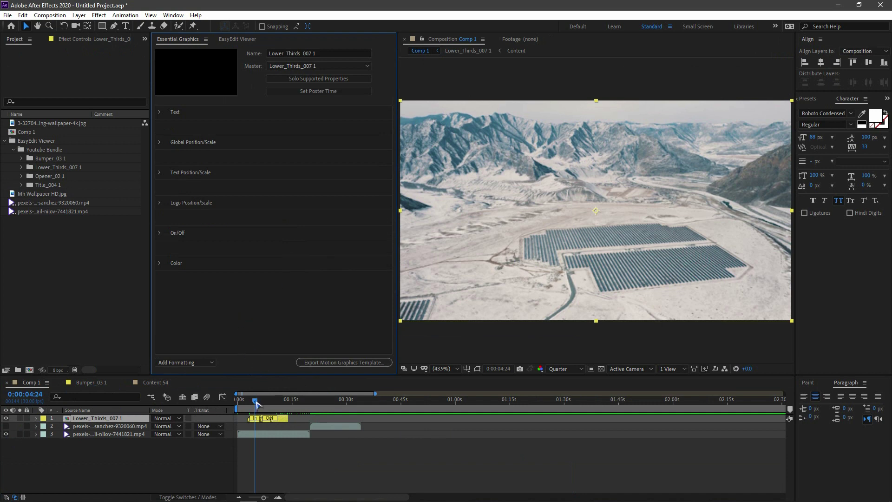
# - Scrub through the lower-third animation and set the preview resolution to Half
pyautogui.moveTo(256, 402)
pyautogui.mouseDown()
pyautogui.moveTo(271, 409)
pyautogui.moveTo(264, 412)
pyautogui.mouseUp()
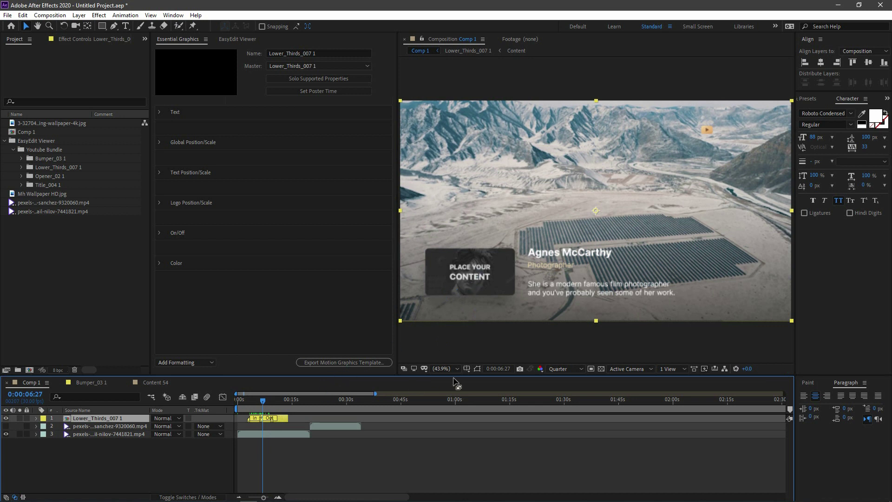
pyautogui.click(558, 368)
pyautogui.click(561, 400)
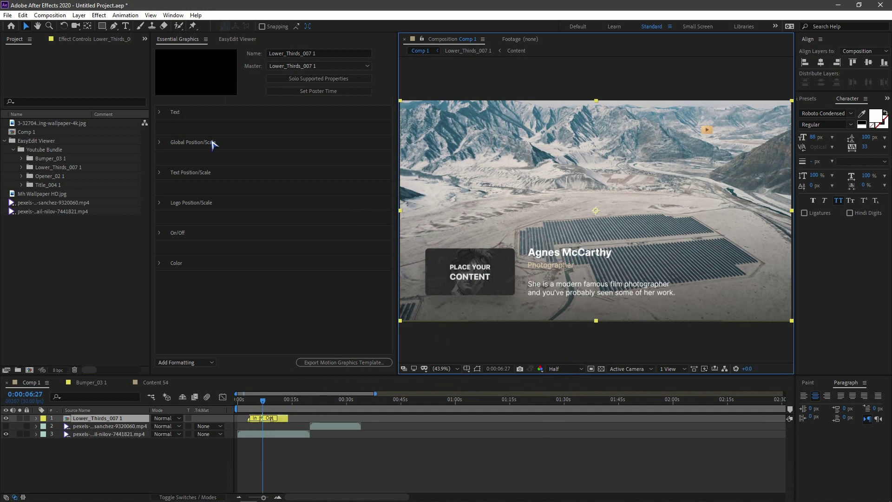
# - Edit the lower-third text to read M.H. RABBY with a Video Editor subtitle
pyautogui.click(161, 112)
pyautogui.click(228, 127)
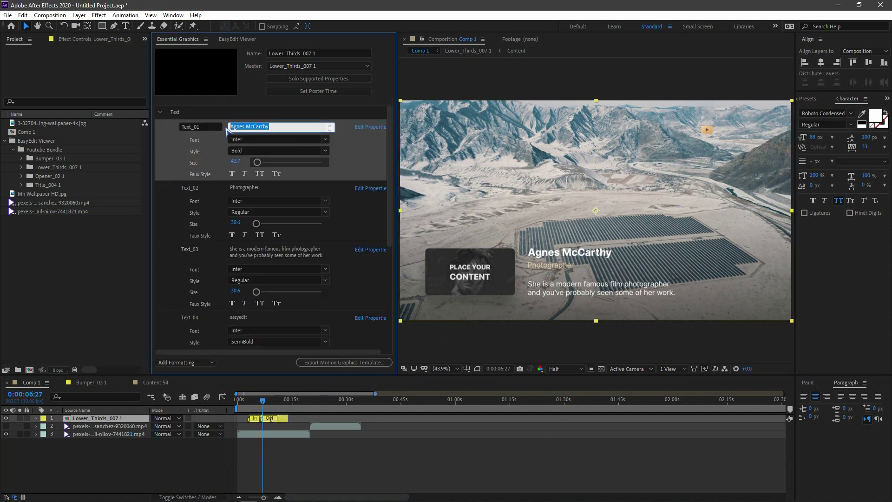
pyautogui.click(267, 190)
pyautogui.write('ditor')
pyautogui.press('Return')
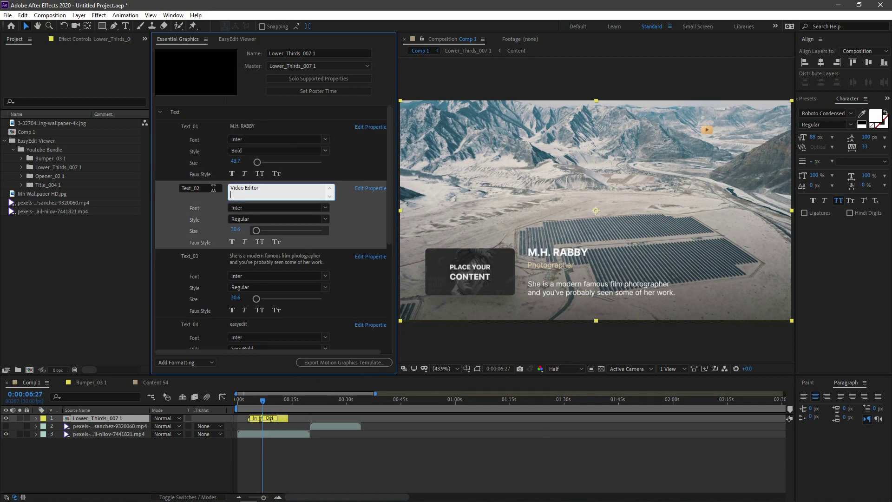
pyautogui.press('BackSpace')
pyautogui.click(175, 208)
pyautogui.scroll(-5, 342, 318)
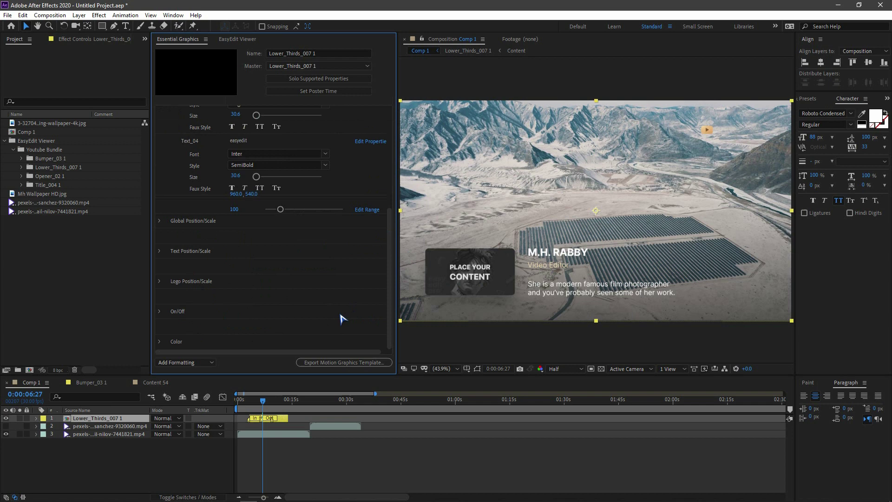
# - Colour the Video Editor subtitle red
pyautogui.click(159, 343)
pyautogui.click(239, 295)
pyautogui.moveTo(578, 378); pyautogui.dragTo(578, 357)
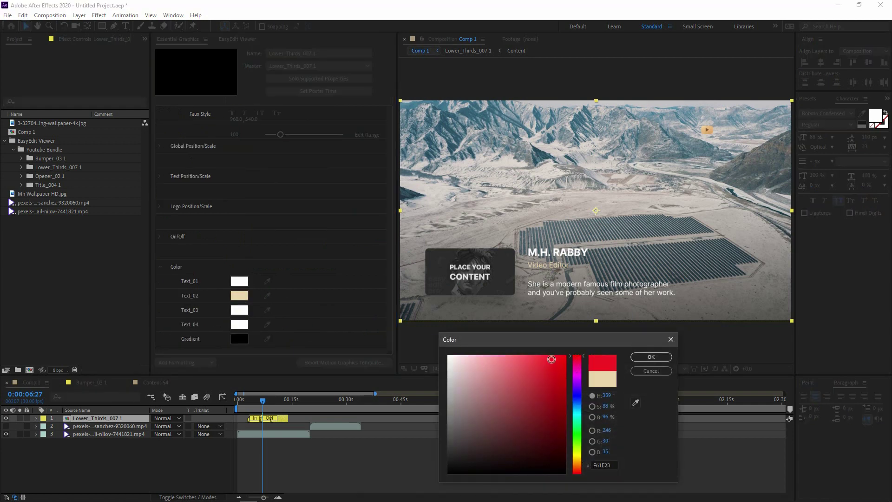
pyautogui.click(645, 358)
# - Drag the MH wallpaper into the lower-third's Content placeholder composition
pyautogui.doubleClick(106, 417)
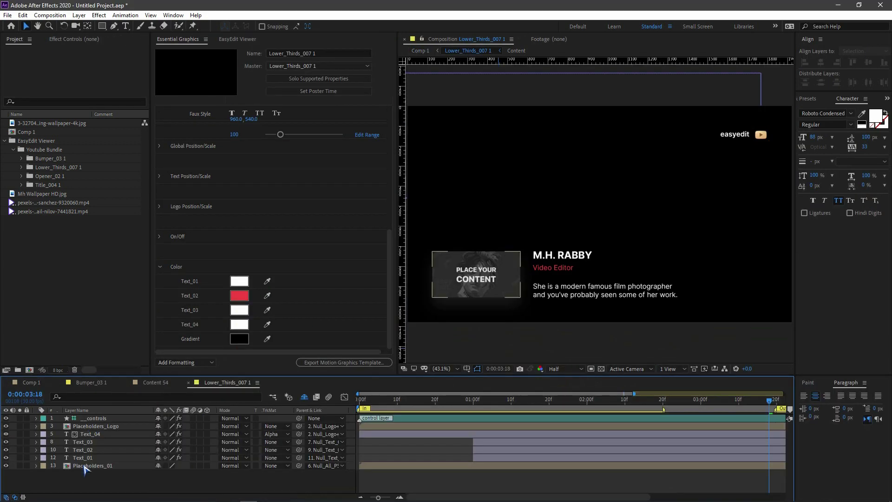
pyautogui.doubleClick(84, 469)
pyautogui.moveTo(41, 192); pyautogui.dragTo(105, 417)
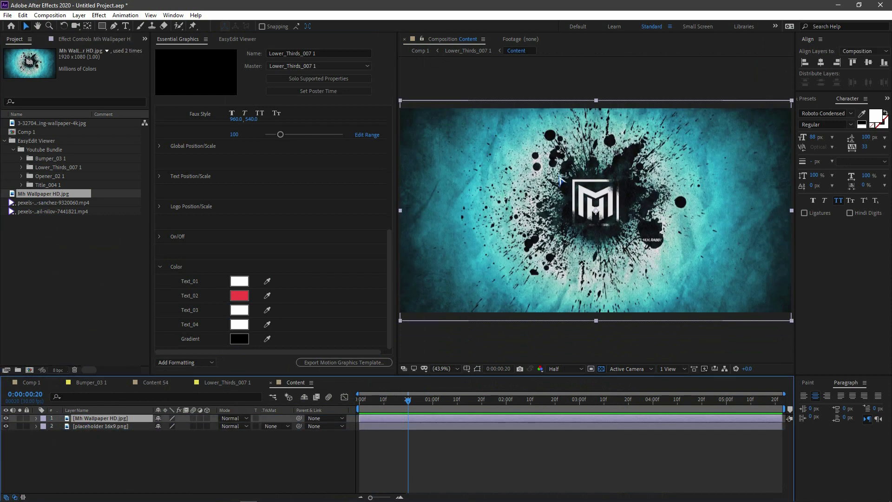
# - Open the Content 35 comp and drop the 4k robot wallpaper into its timeline
pyautogui.click(226, 382)
pyautogui.doubleClick(92, 429)
pyautogui.click(38, 193)
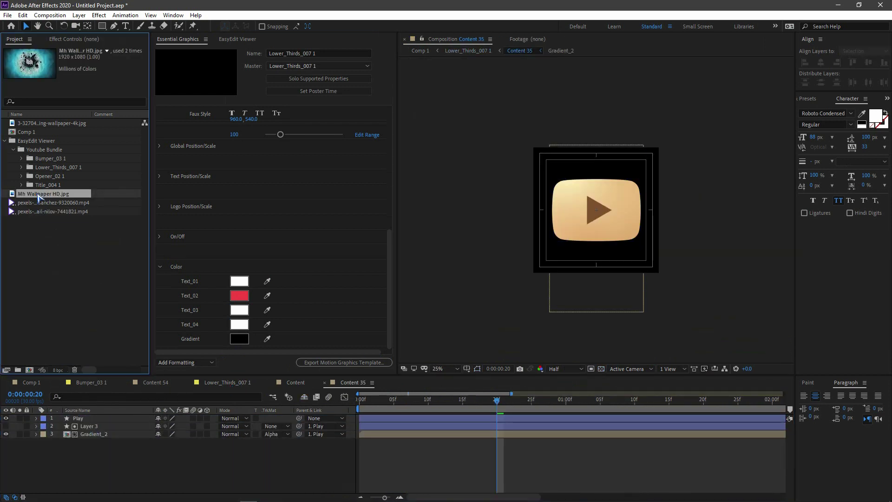
pyautogui.click(31, 137)
pyautogui.moveTo(42, 123); pyautogui.dragTo(83, 369)
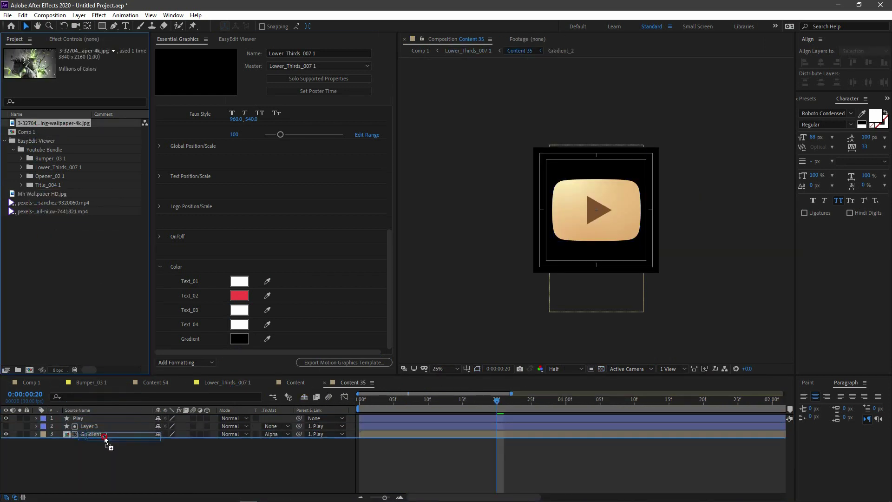
pyautogui.moveTo(106, 441); pyautogui.dragTo(99, 420)
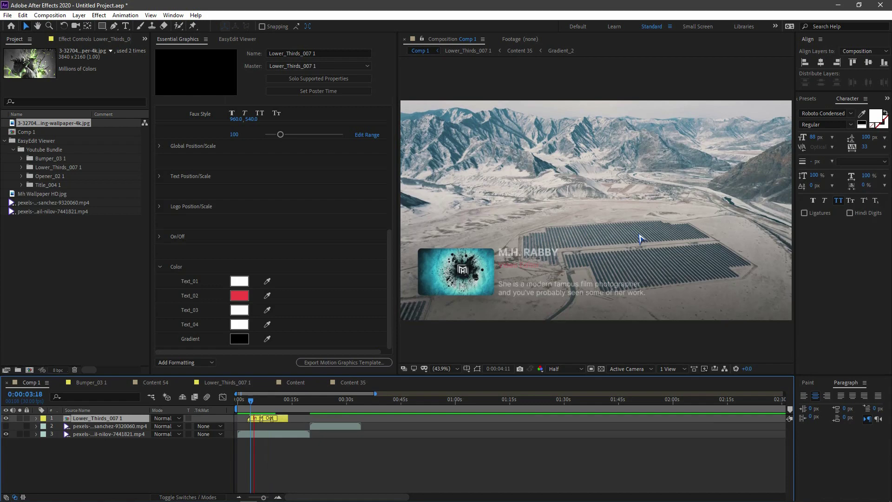
# - Start the lower-third slightly later and preview it over the drone footage
pyautogui.press('space')
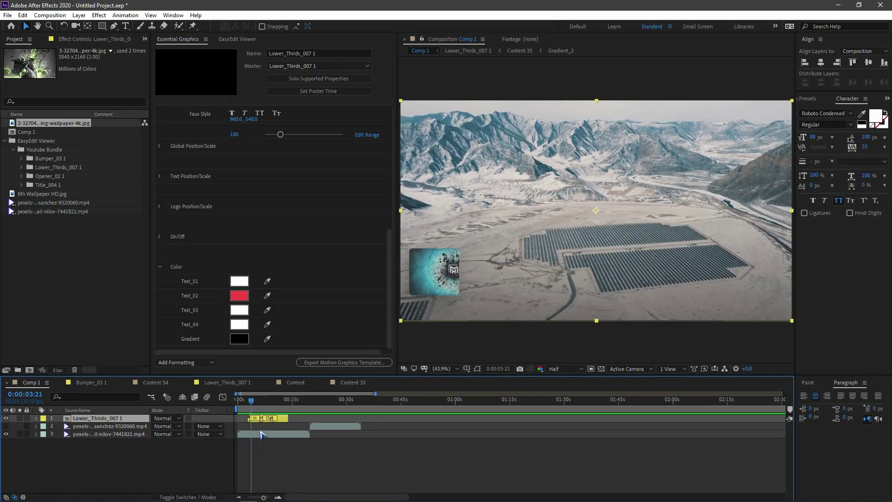
pyautogui.scroll(5, 258, 433)
pyautogui.scroll(-5, 263, 431)
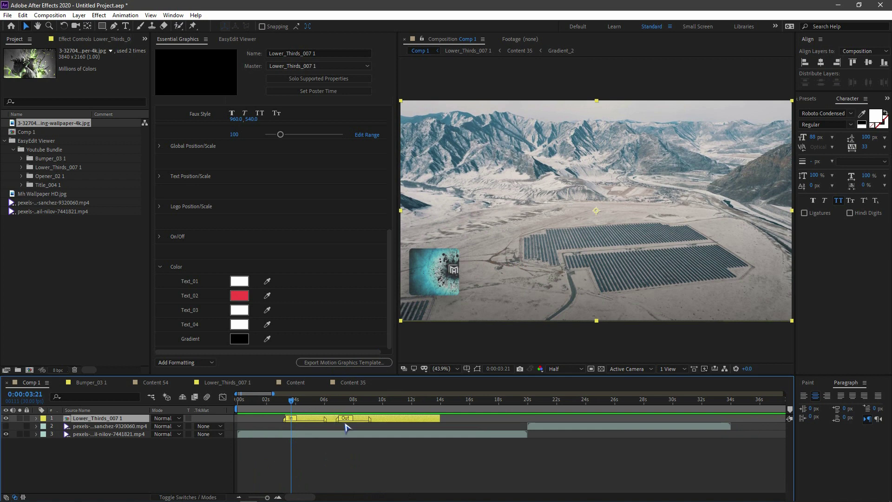
pyautogui.moveTo(347, 421); pyautogui.dragTo(363, 423)
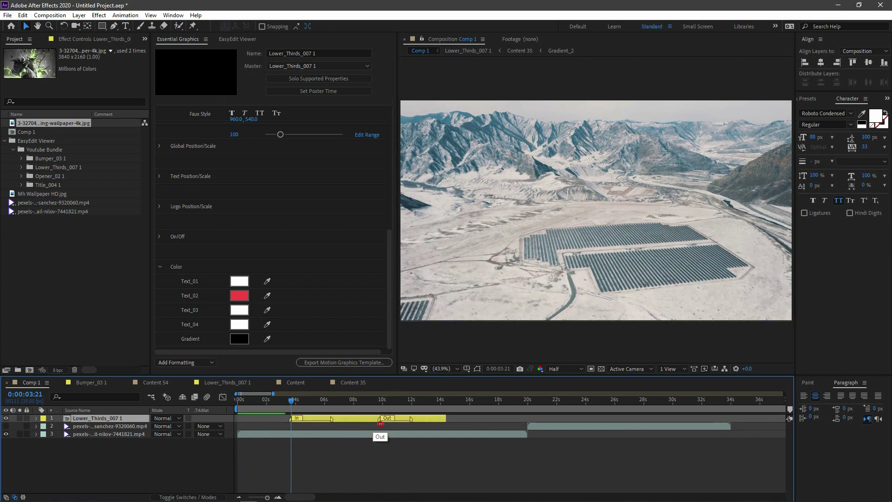
pyautogui.press('space')
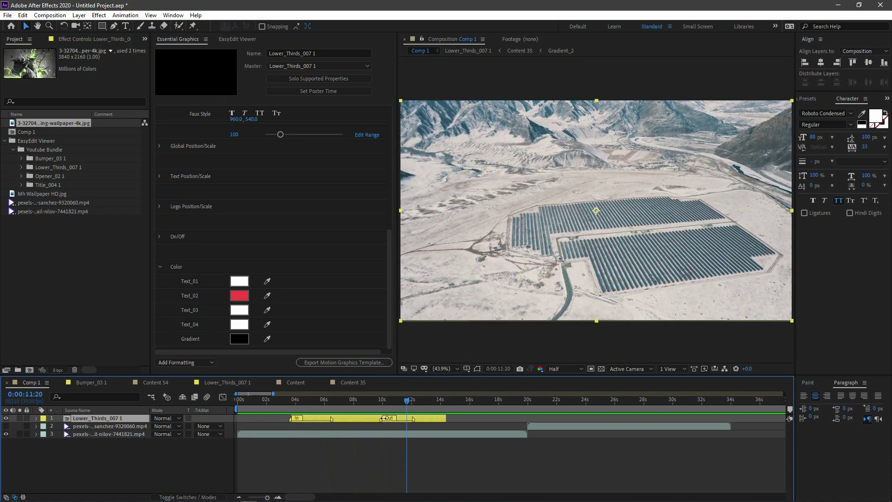
pyautogui.click(345, 402)
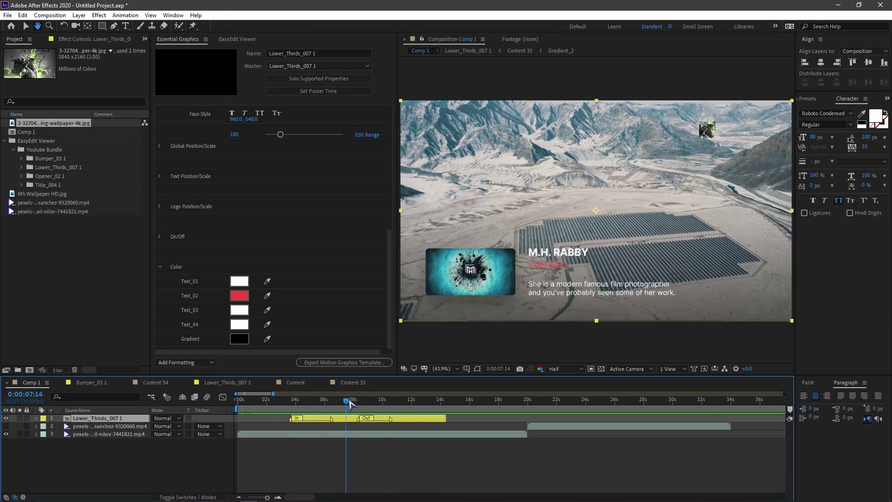
pyautogui.press('space')
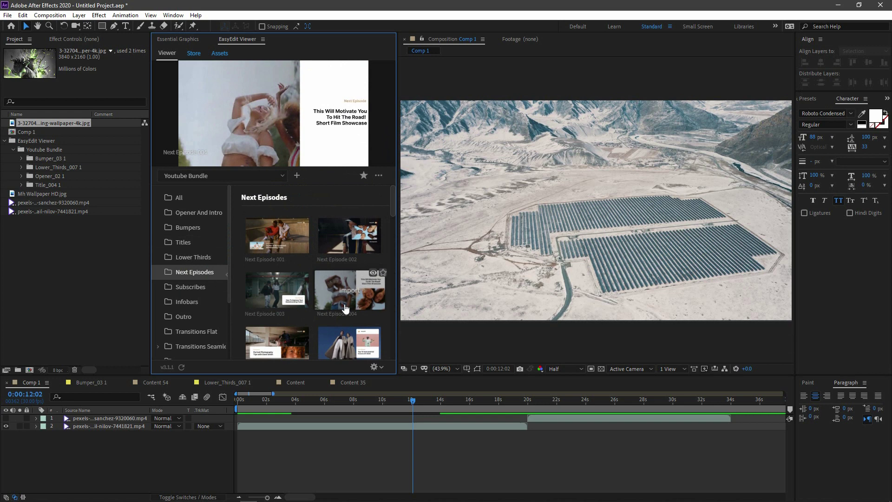
pyautogui.scroll(-2, 293, 339)
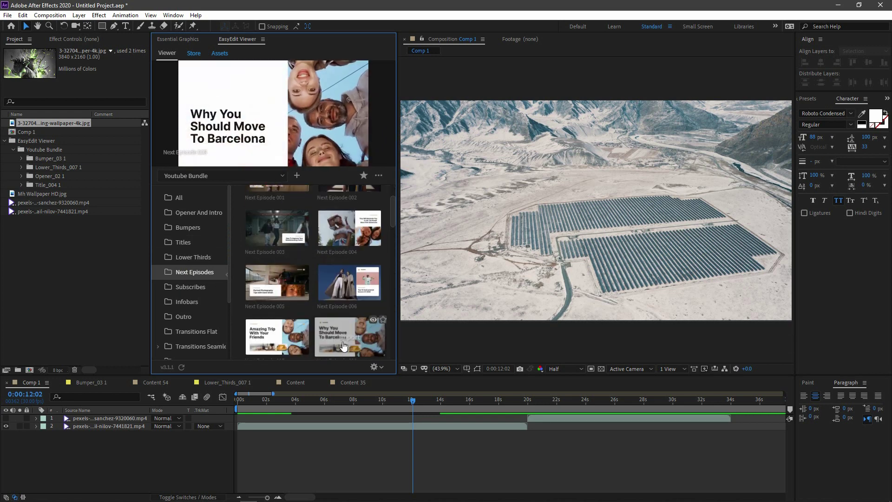
pyautogui.scroll(-6, 343, 345)
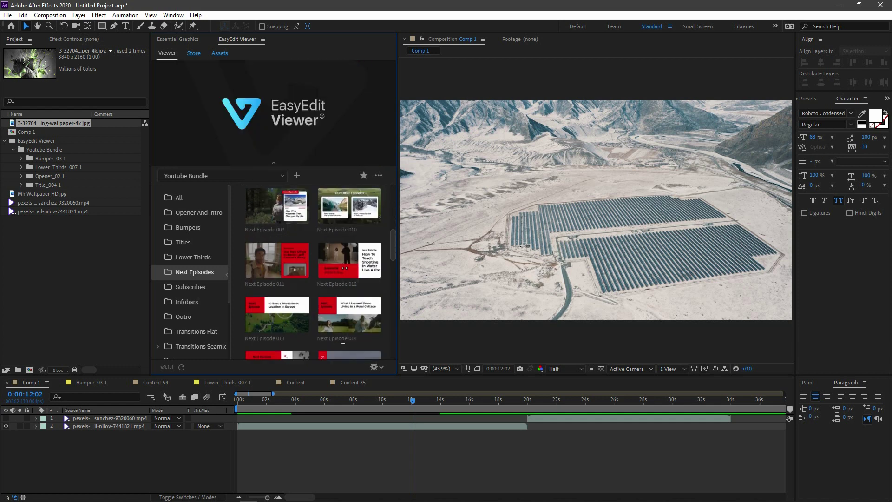
pyautogui.scroll(-4, 299, 293)
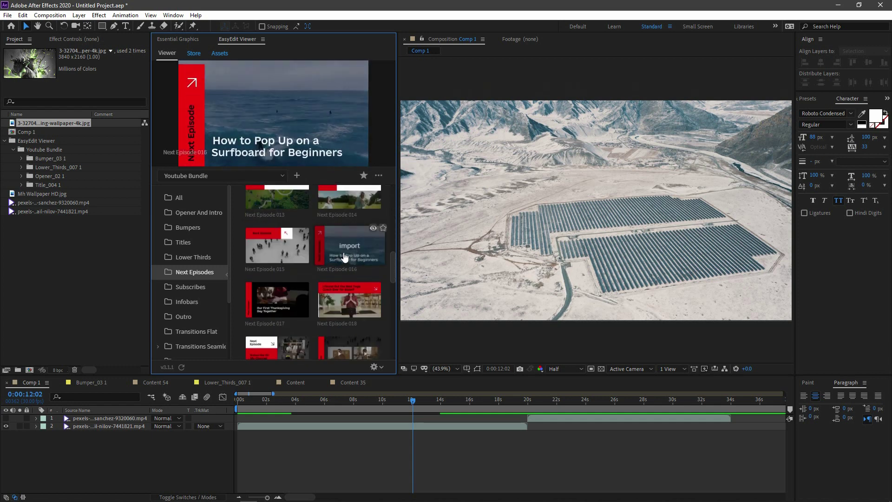
pyautogui.scroll(-2, 343, 253)
pyautogui.scroll(-3, 349, 279)
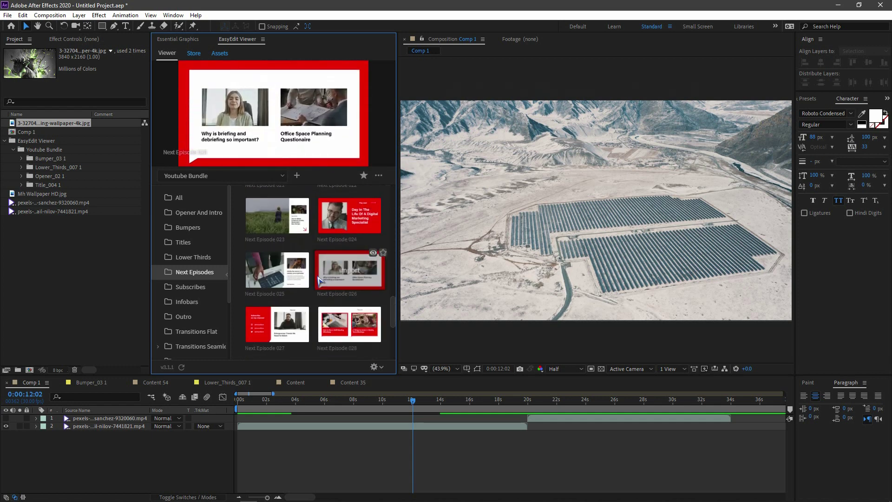
# - Show the Subscribes templates and make the EasyEdit Viewer panel taller and wider
pyautogui.click(188, 283)
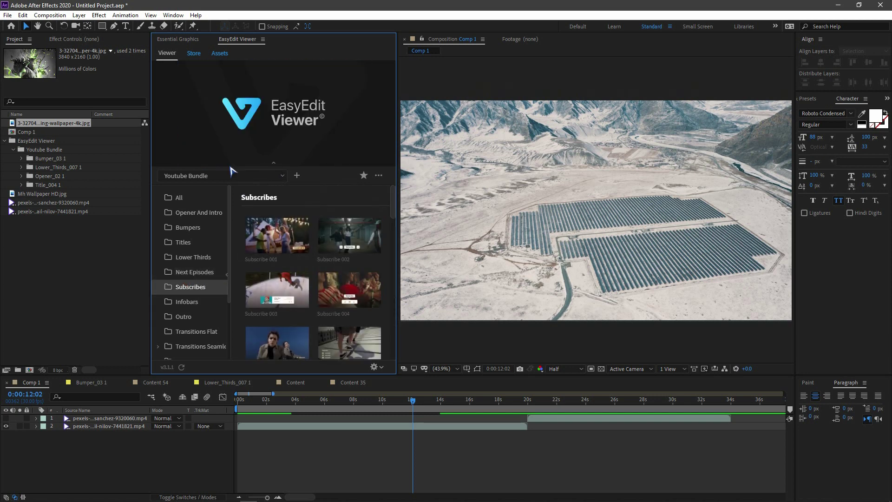
pyautogui.moveTo(266, 377); pyautogui.dragTo(265, 400)
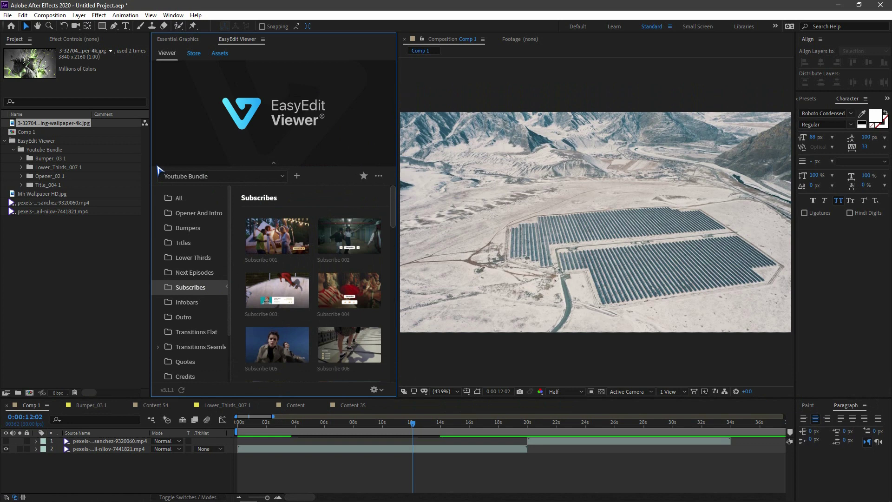
pyautogui.moveTo(142, 154); pyautogui.dragTo(133, 153)
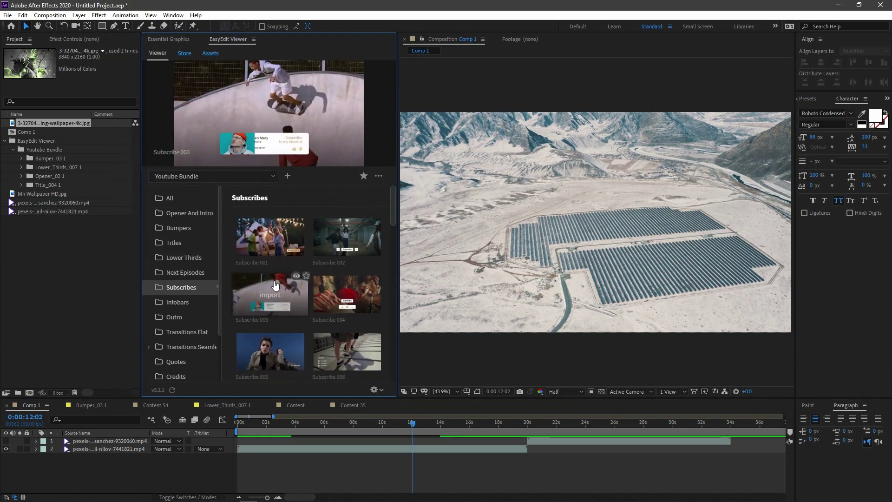
pyautogui.moveTo(346, 294)
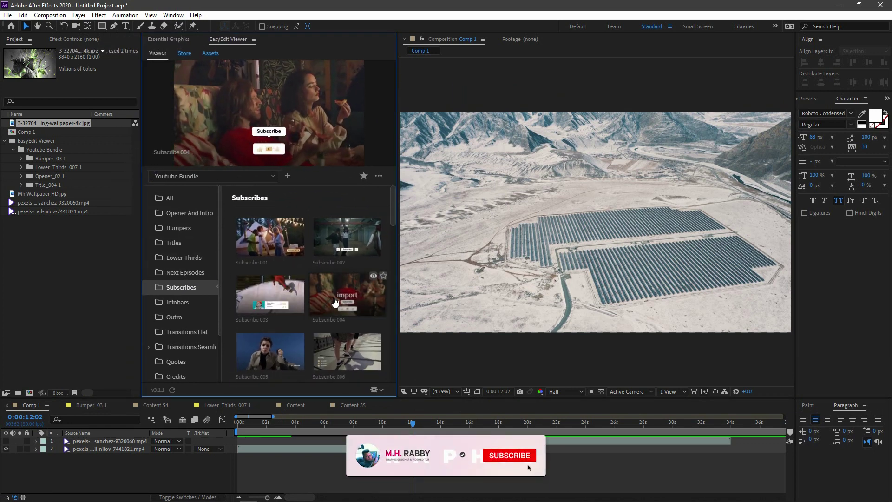
pyautogui.scroll(-1, 334, 302)
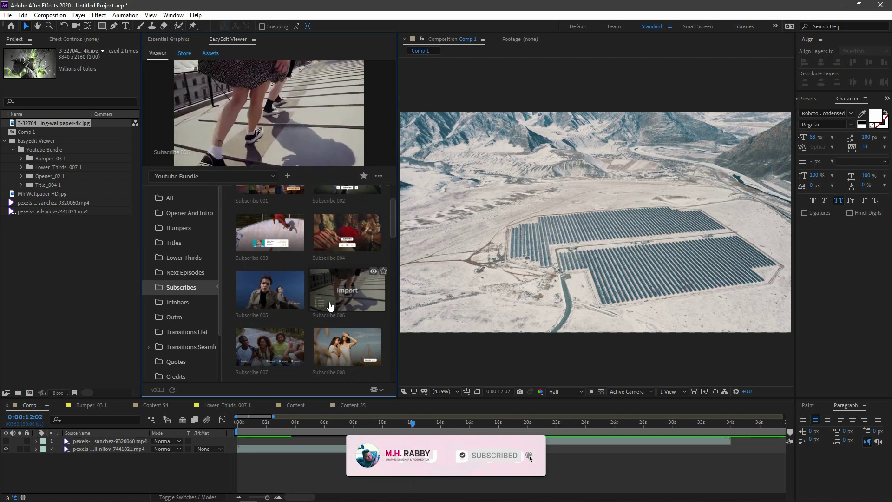
pyautogui.scroll(-2, 341, 342)
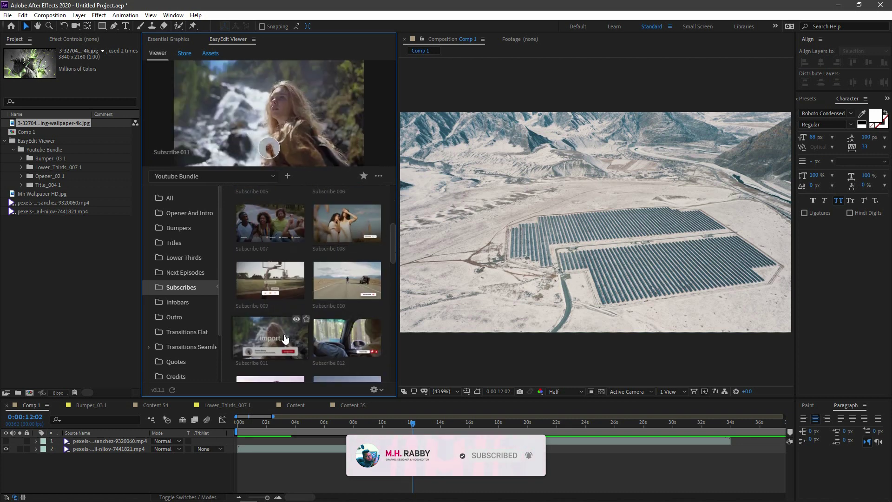
pyautogui.scroll(-2, 270, 311)
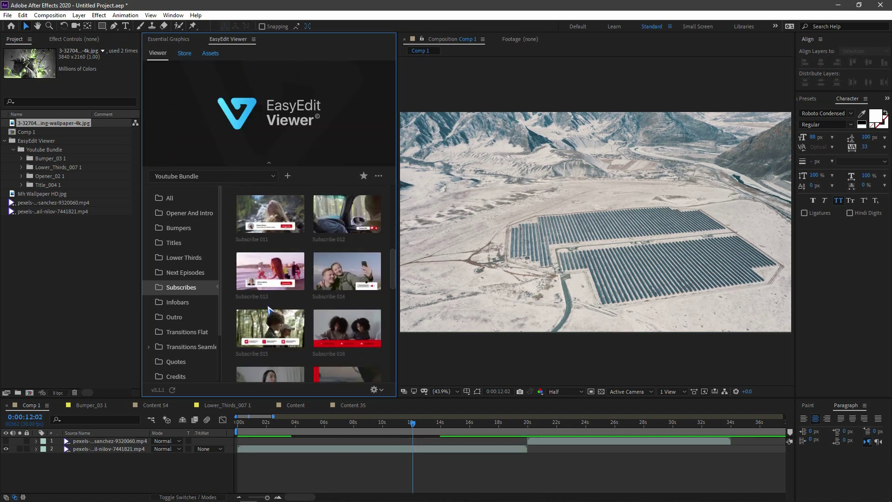
pyautogui.moveTo(347, 328)
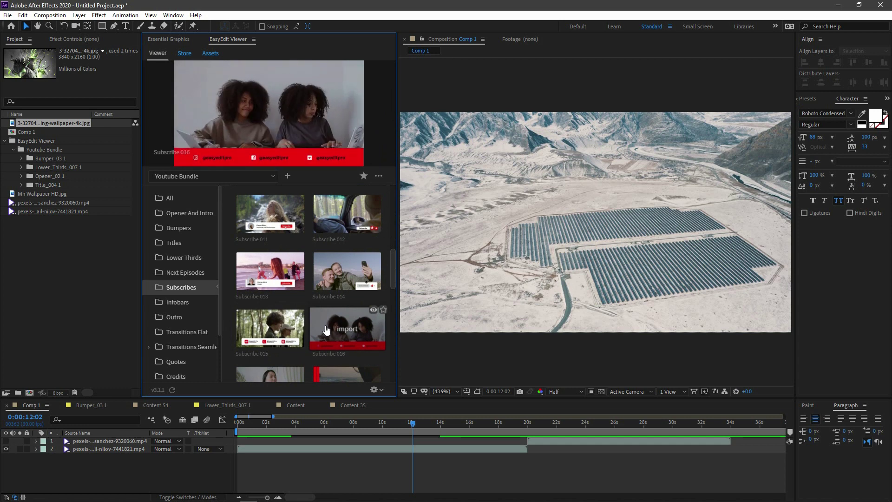
pyautogui.scroll(-3, 326, 329)
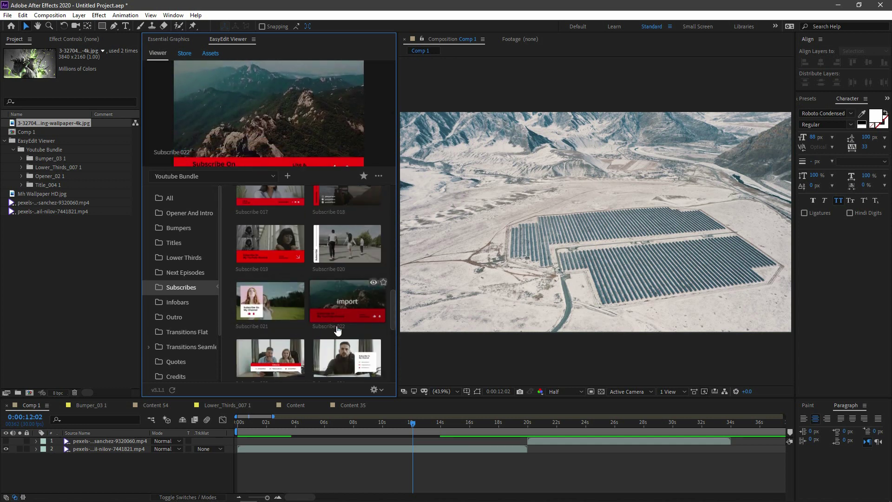
pyautogui.scroll(-3, 279, 299)
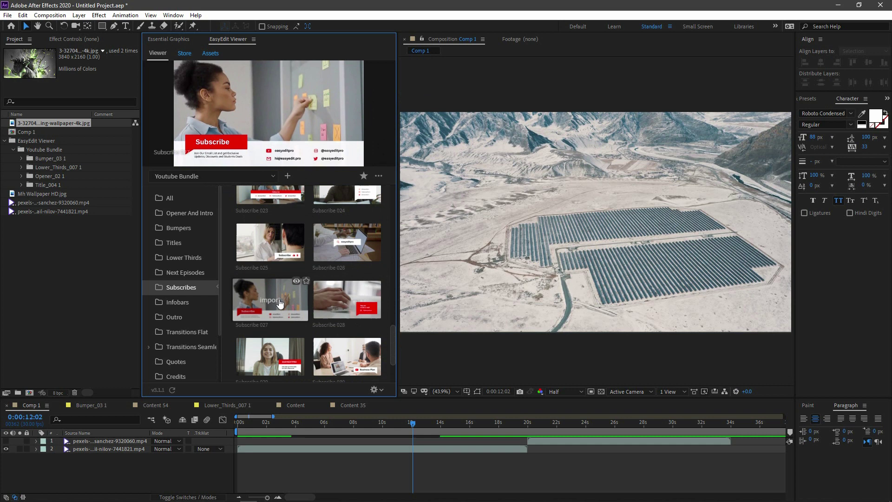
# - Import Subscribe 027 and move its layer to start near the comp's beginning
pyautogui.click(279, 303)
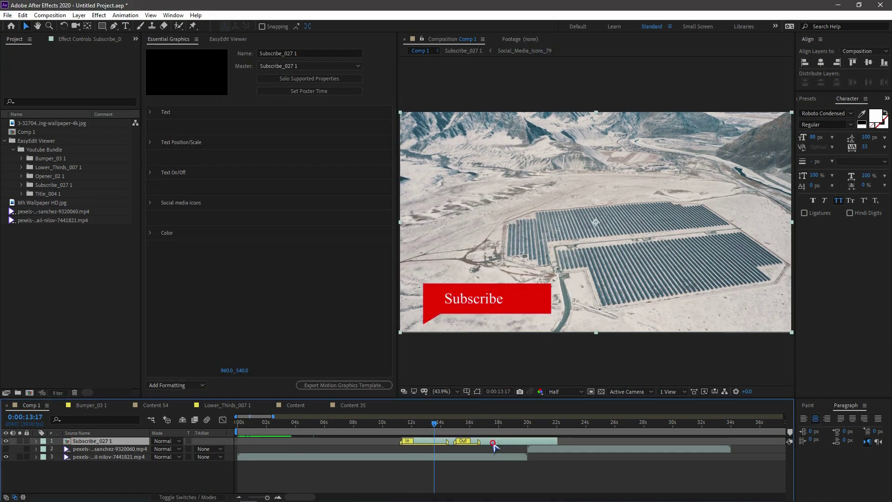
pyautogui.moveTo(505, 443); pyautogui.dragTo(356, 438)
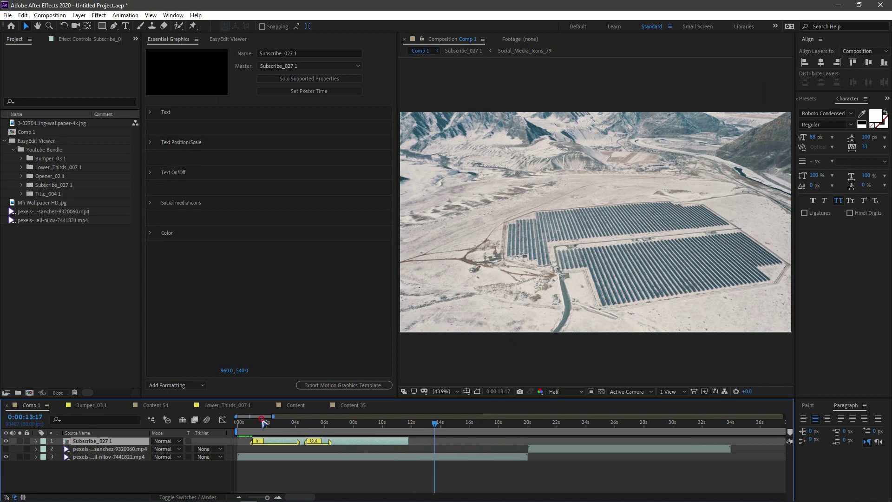
pyautogui.moveTo(264, 421); pyautogui.dragTo(304, 437)
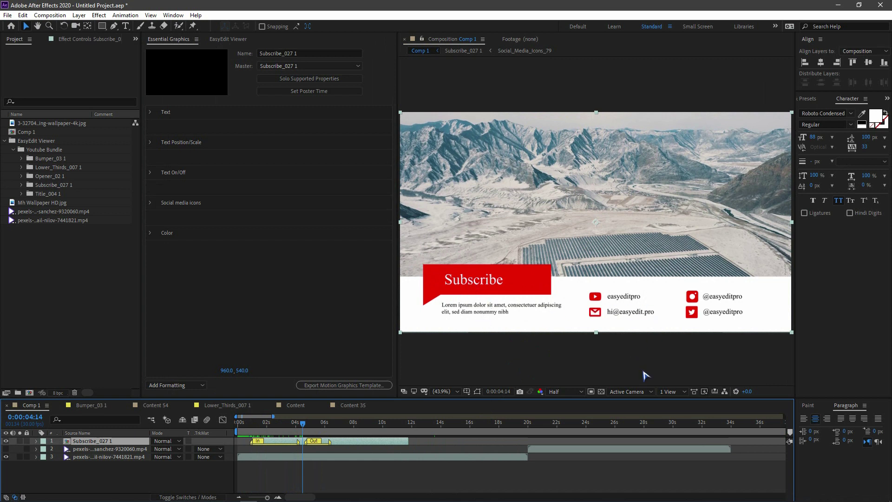
# - Inspect the banner's text and colour groups, preview it, and show the Infobars templates
pyautogui.click(150, 112)
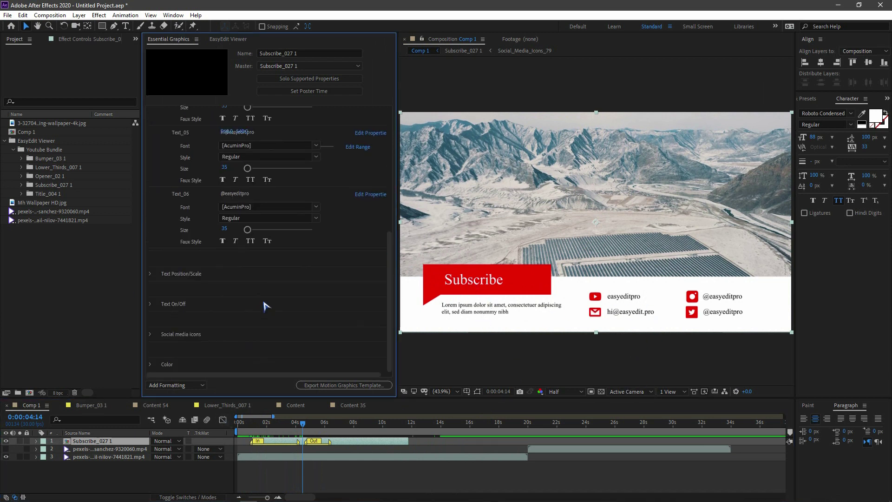
pyautogui.click(150, 112)
pyautogui.click(151, 233)
pyautogui.scroll(-2, 222, 292)
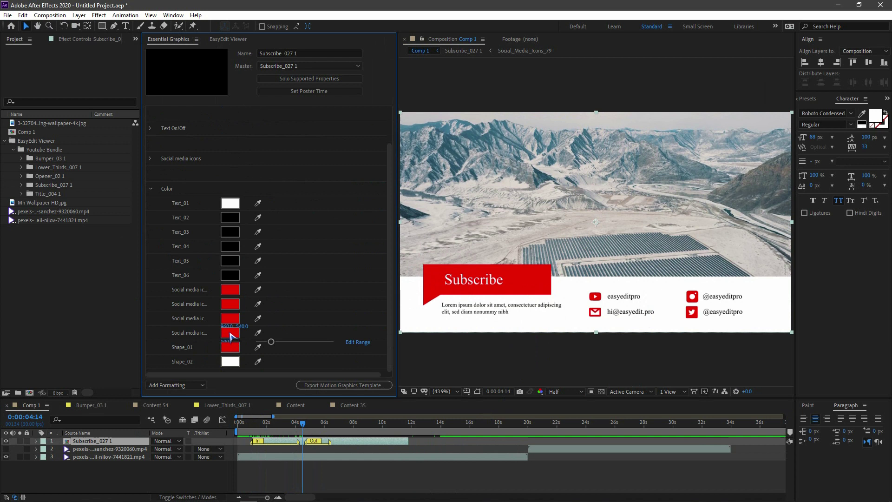
pyautogui.click(150, 190)
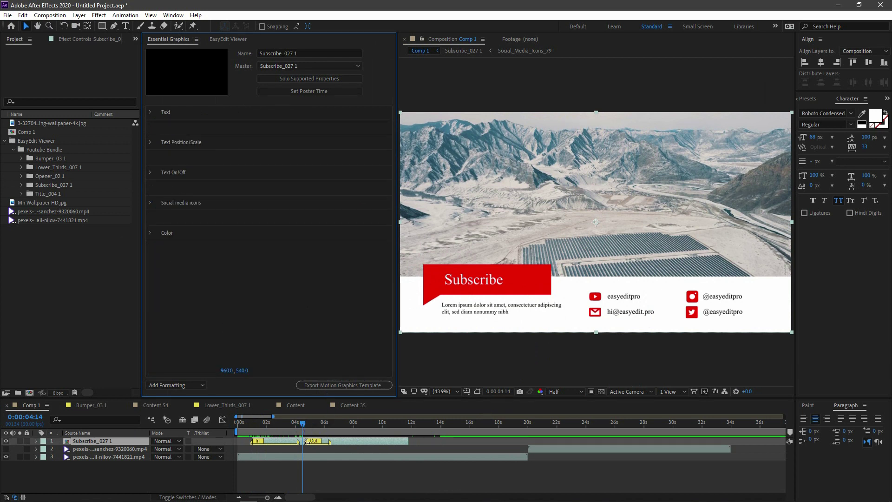
pyautogui.press('space')
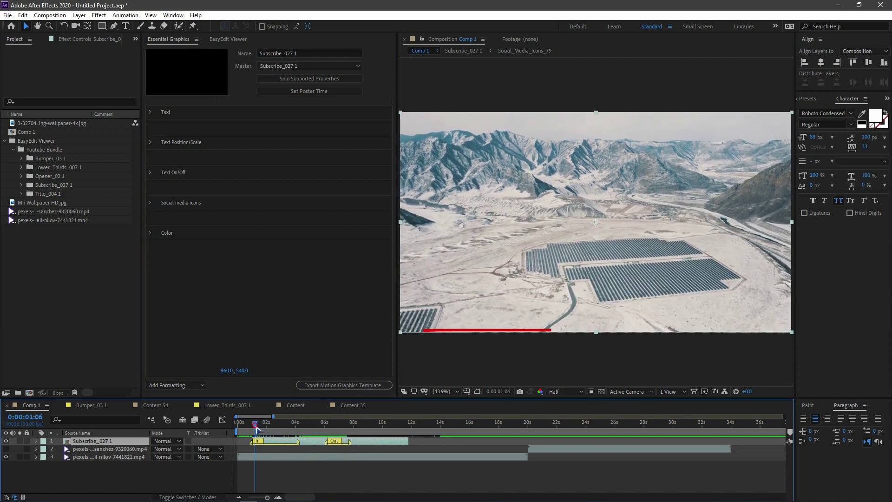
pyautogui.press('space')
pyautogui.moveTo(354, 433); pyautogui.dragTo(314, 440)
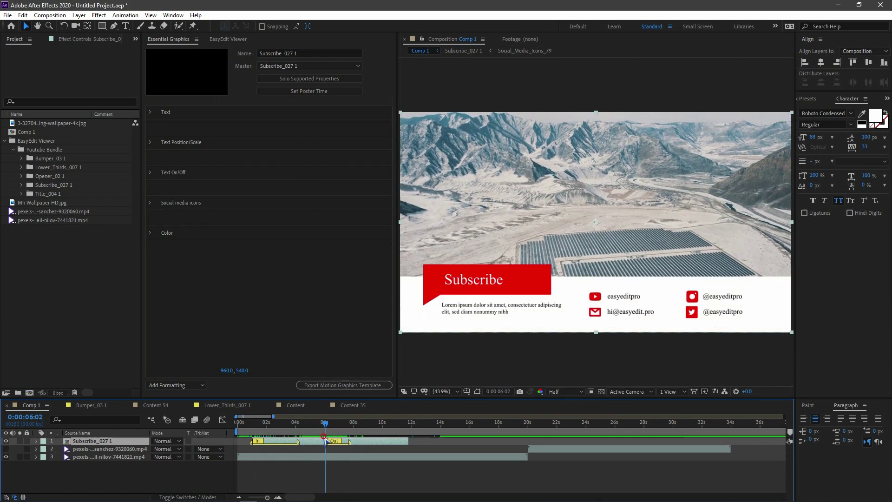
pyautogui.click(228, 38)
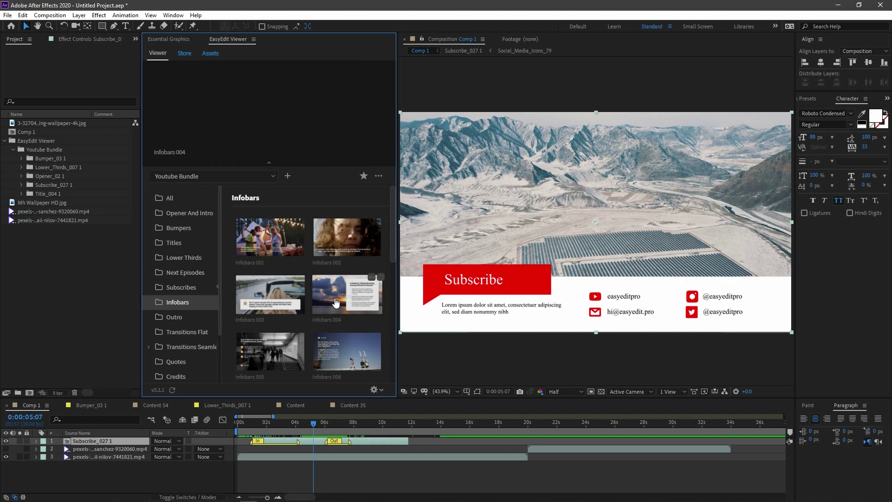
pyautogui.scroll(-2, 276, 338)
pyautogui.scroll(-4, 277, 338)
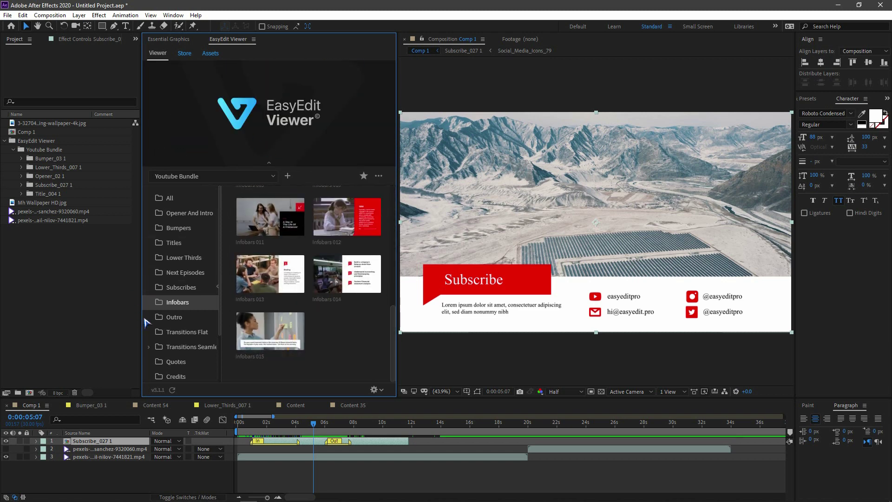
# - Import Outro 01, delete Subscribe_027, and preview the Thanks For Watching card
pyautogui.click(174, 317)
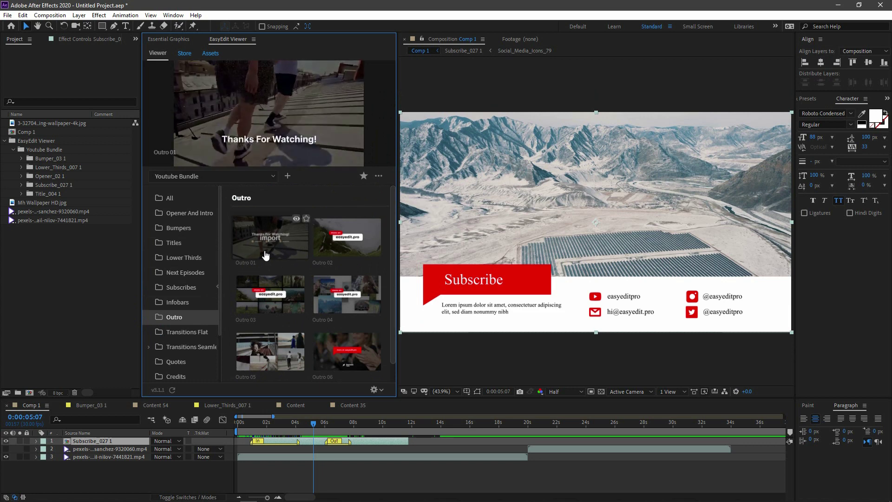
pyautogui.click(287, 248)
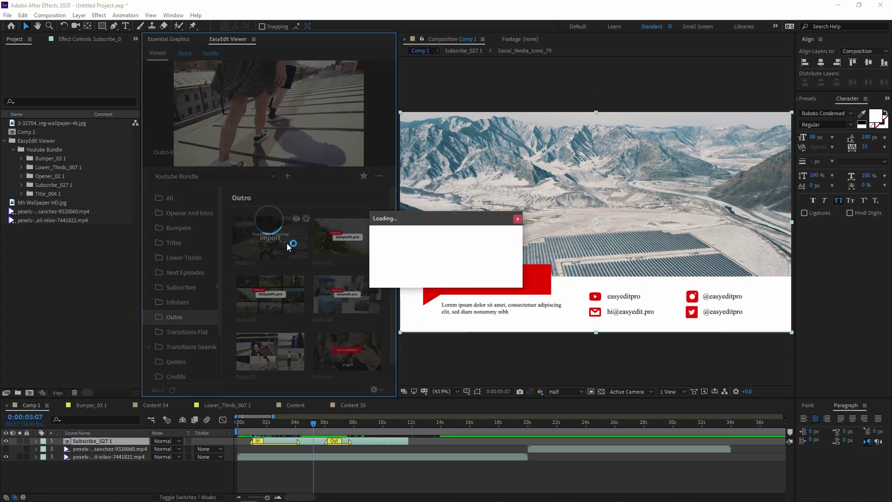
pyautogui.click(105, 448)
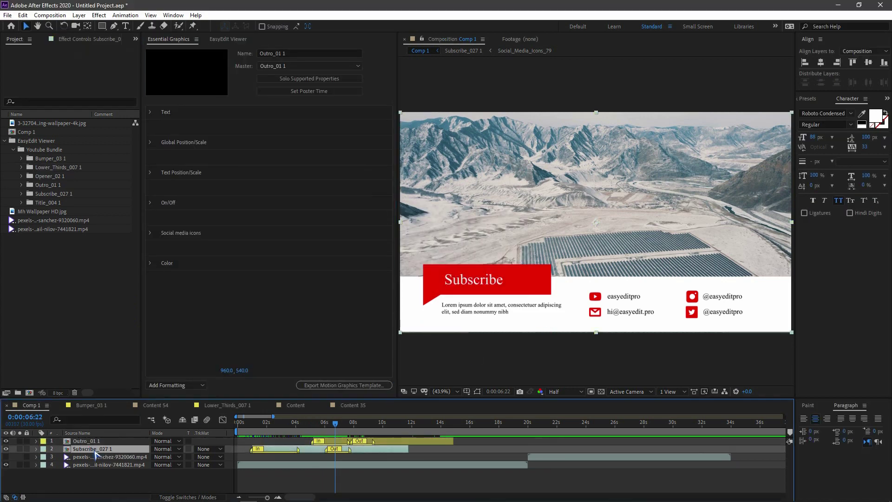
pyautogui.press('Delete')
pyautogui.moveTo(318, 423); pyautogui.dragTo(314, 426)
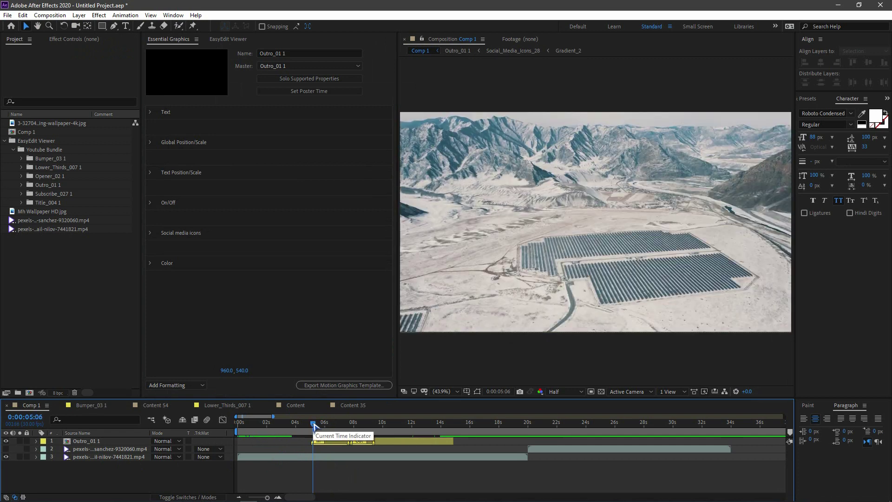
pyautogui.press('space')
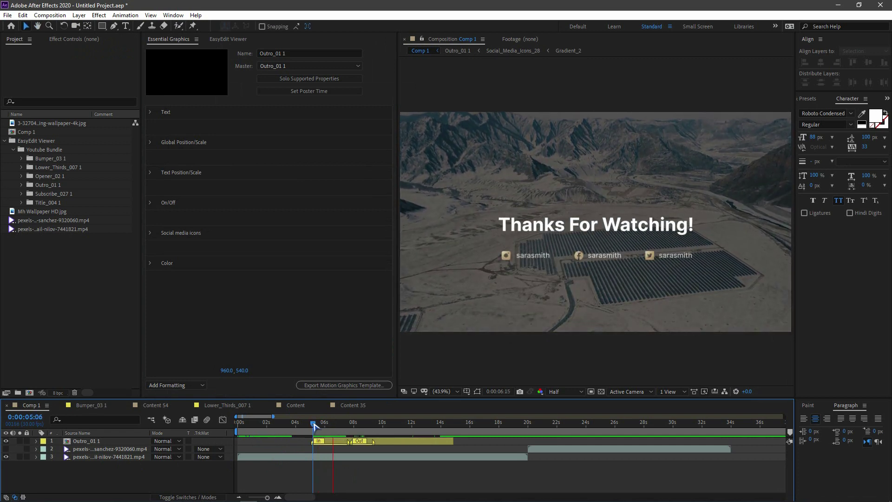
pyautogui.click(504, 298)
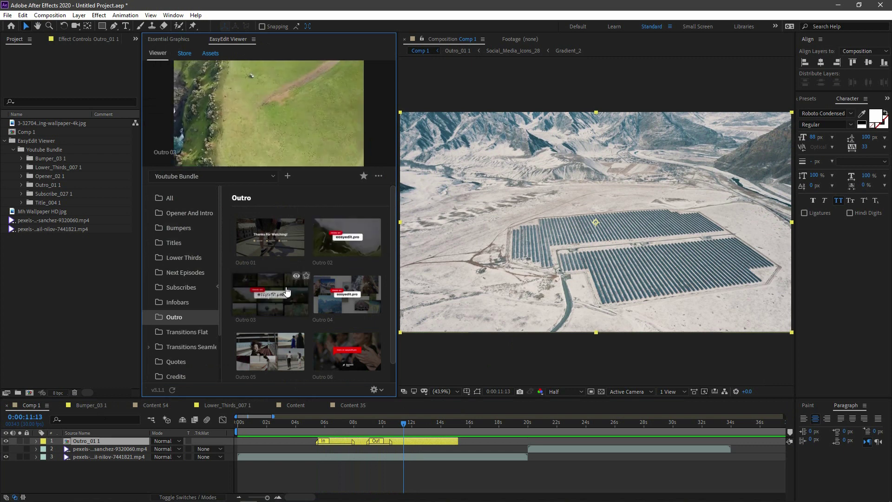
pyautogui.moveTo(346, 293)
pyautogui.scroll(-1, 333, 306)
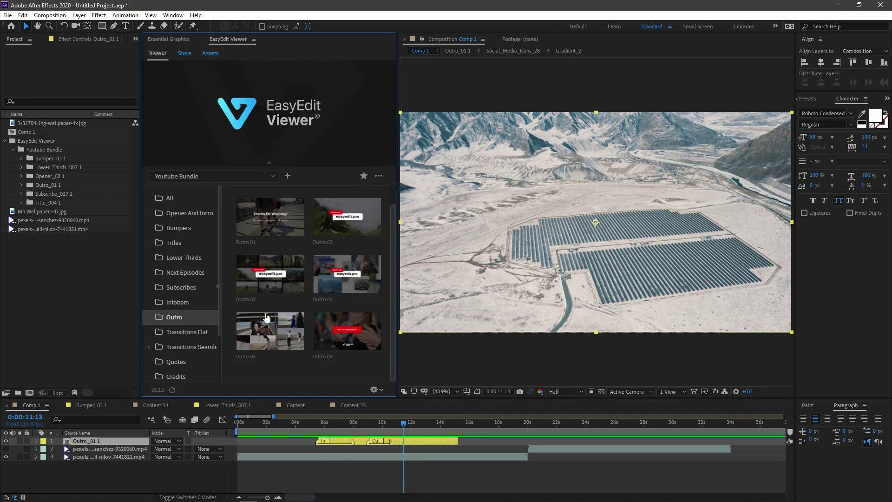
# - Delete the Outro_01 layer and show the Transitions Flat templates
pyautogui.click(180, 330)
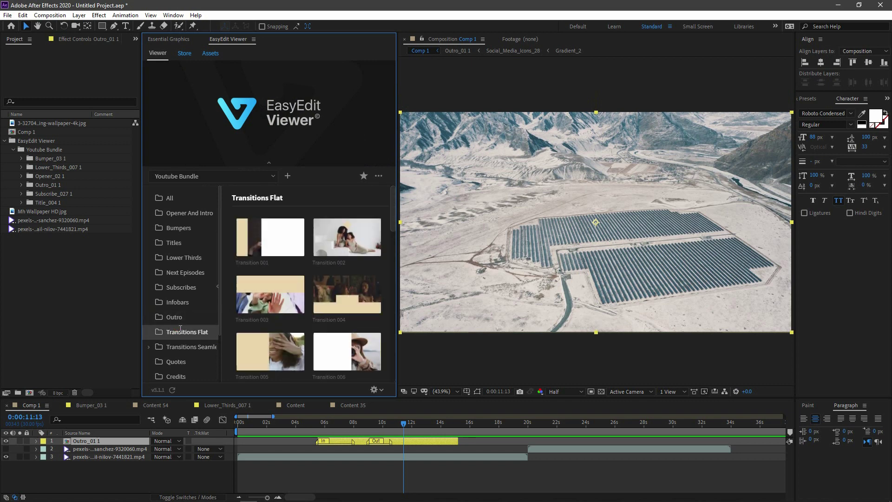
pyautogui.moveTo(270, 238)
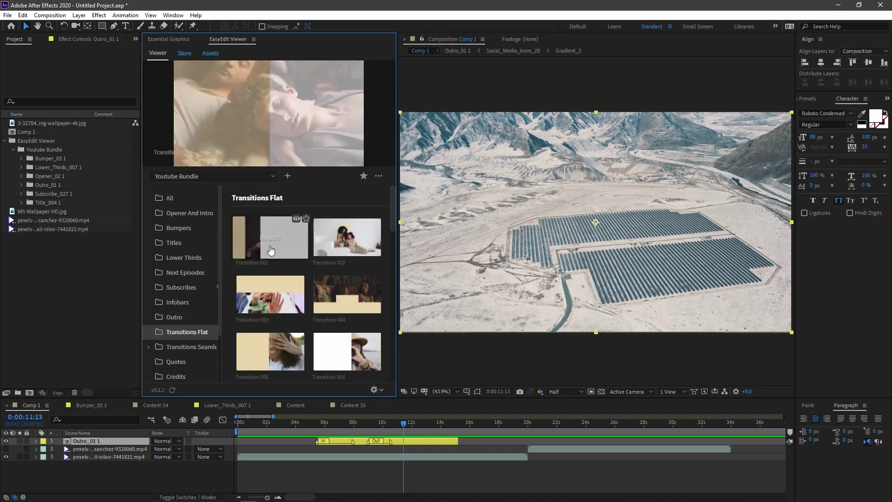
pyautogui.press('Delete')
pyautogui.scroll(-5, 294, 329)
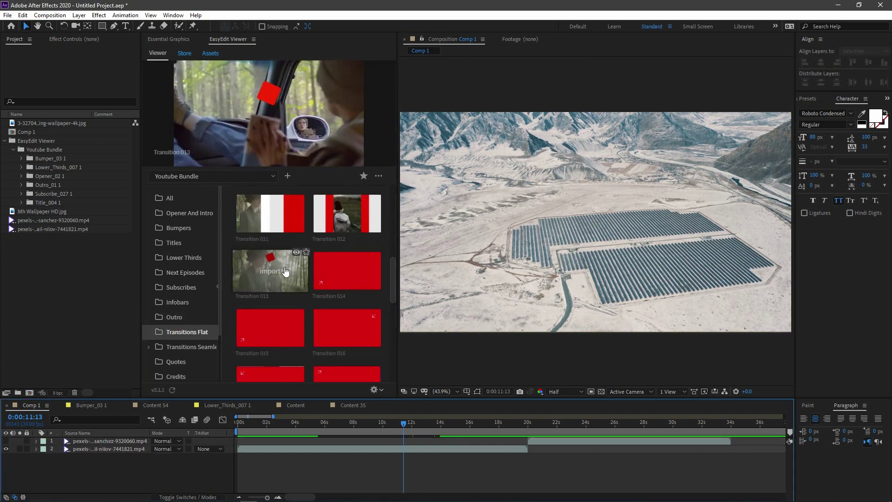
pyautogui.scroll(2, 279, 348)
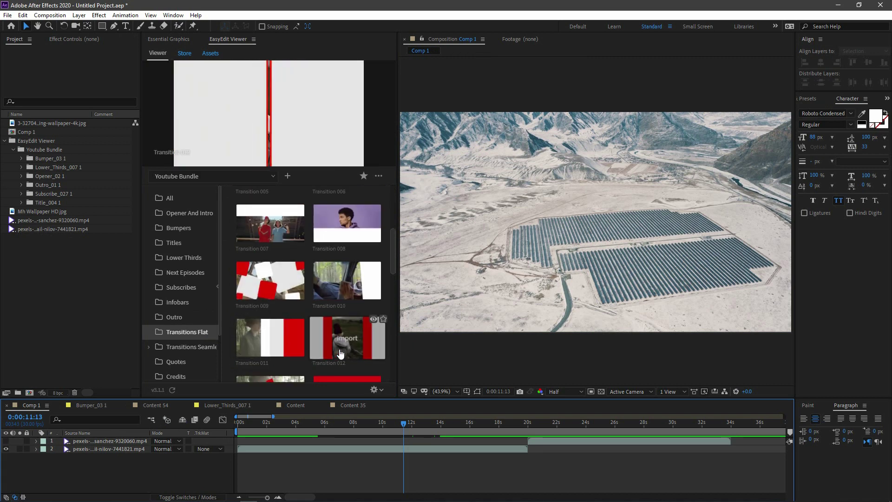
# - Import Transition 011 at the clip change near 20s and scrub through it
pyautogui.click(527, 425)
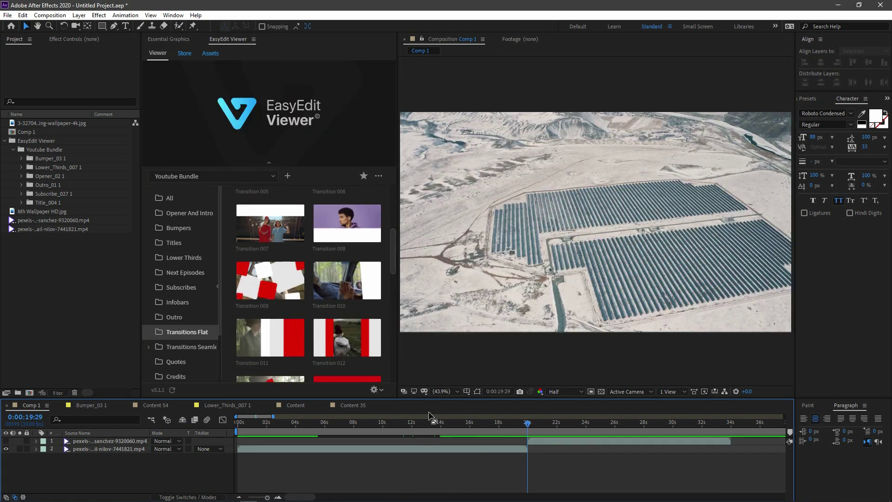
pyautogui.moveTo(269, 337)
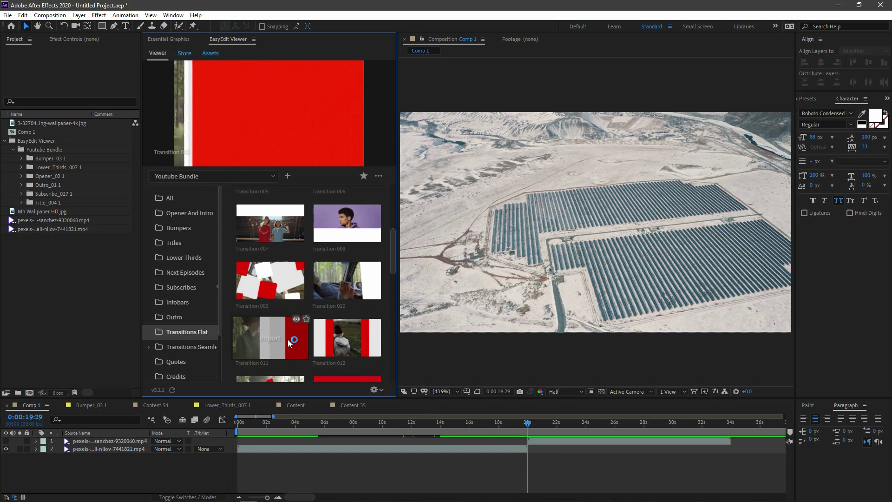
pyautogui.click(289, 342)
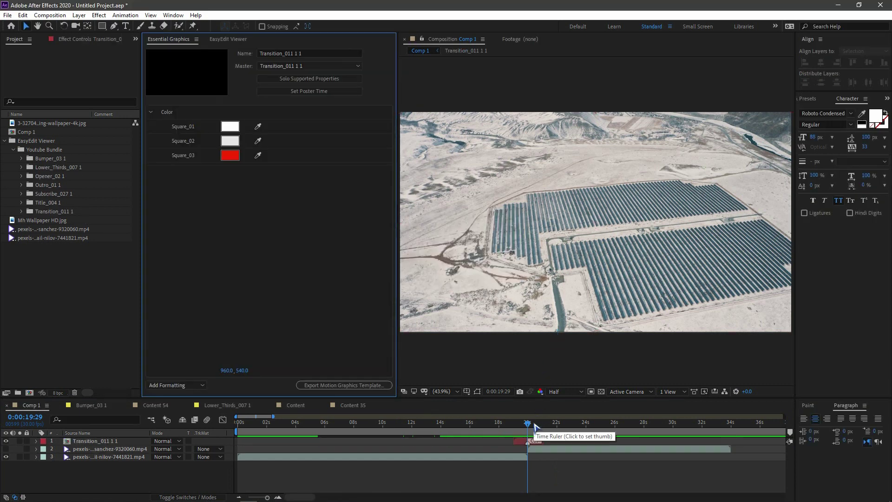
pyautogui.moveTo(527, 426); pyautogui.dragTo(501, 428)
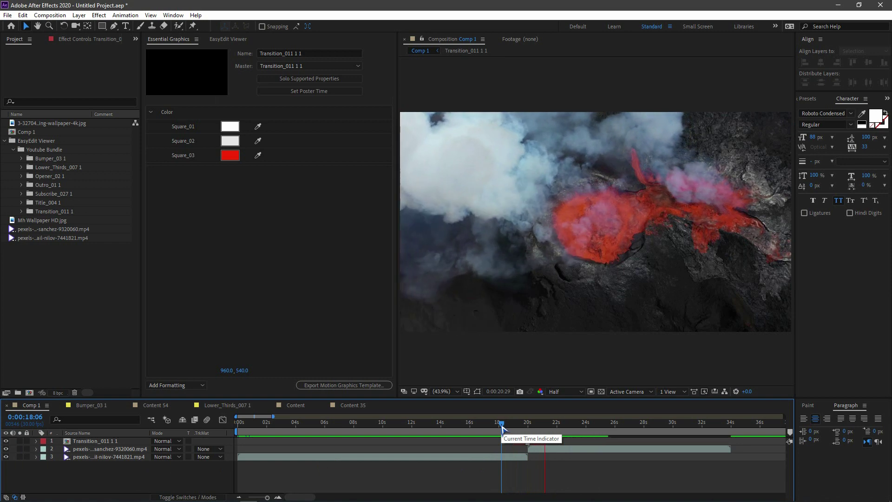
pyautogui.moveTo(502, 427); pyautogui.dragTo(524, 430)
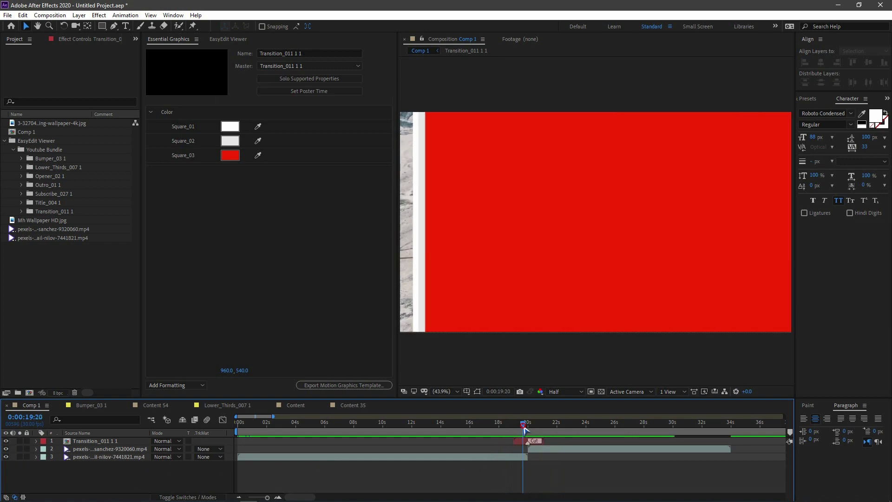
# - Recolour Square_03 orange and preview the transition from just before it
pyautogui.click(230, 155)
pyautogui.click(574, 415)
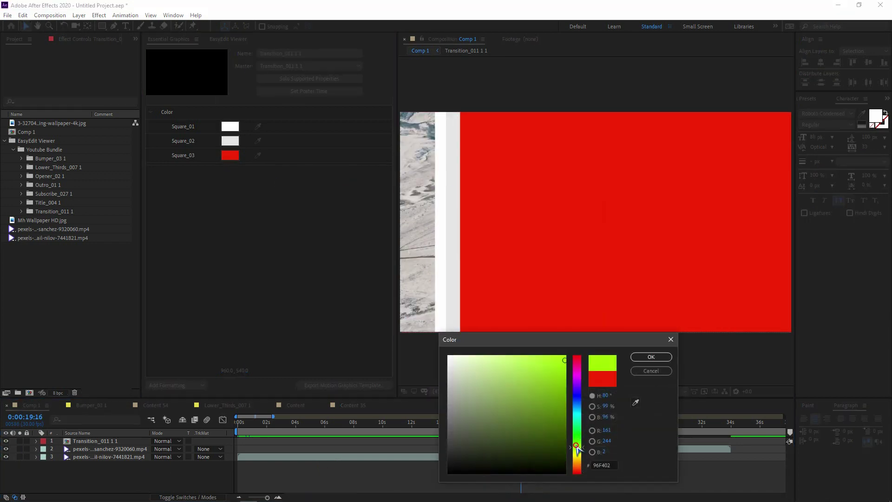
pyautogui.click(578, 469)
pyautogui.click(651, 361)
pyautogui.click(494, 423)
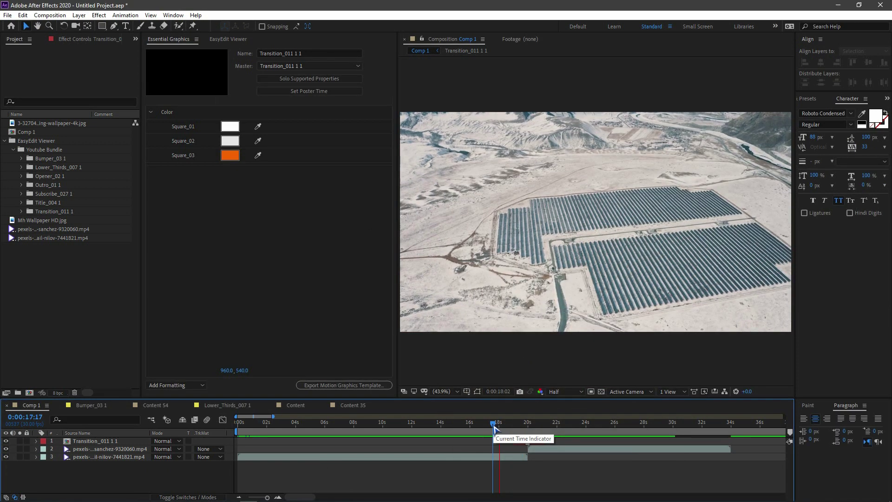
pyautogui.press('space')
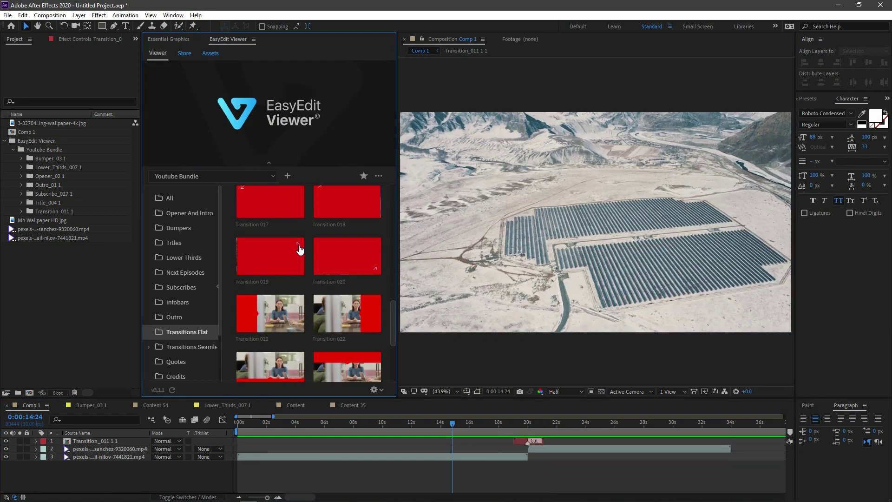
pyautogui.scroll(-5, 300, 249)
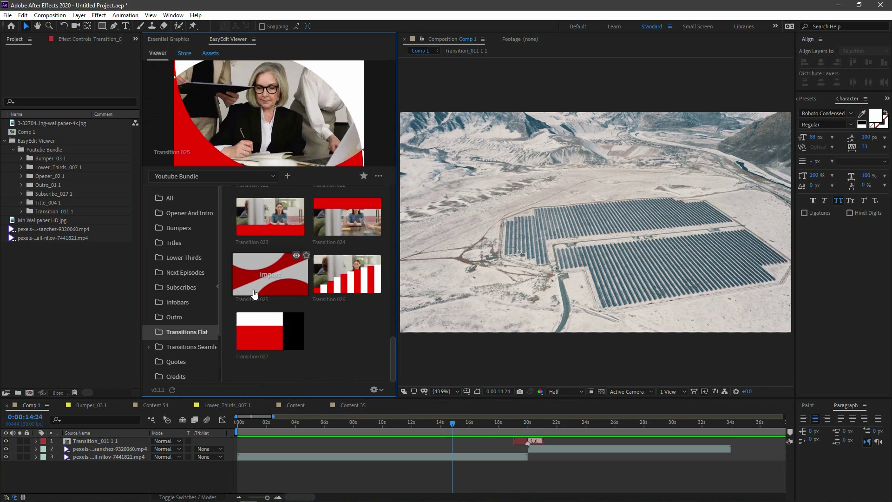
pyautogui.scroll(-5, 329, 292)
pyautogui.scroll(-1, 298, 285)
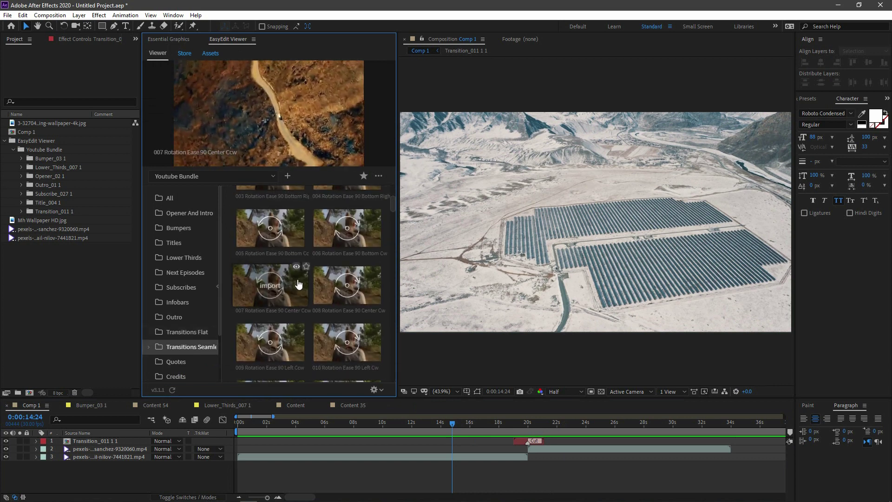
pyautogui.scroll(-4, 353, 336)
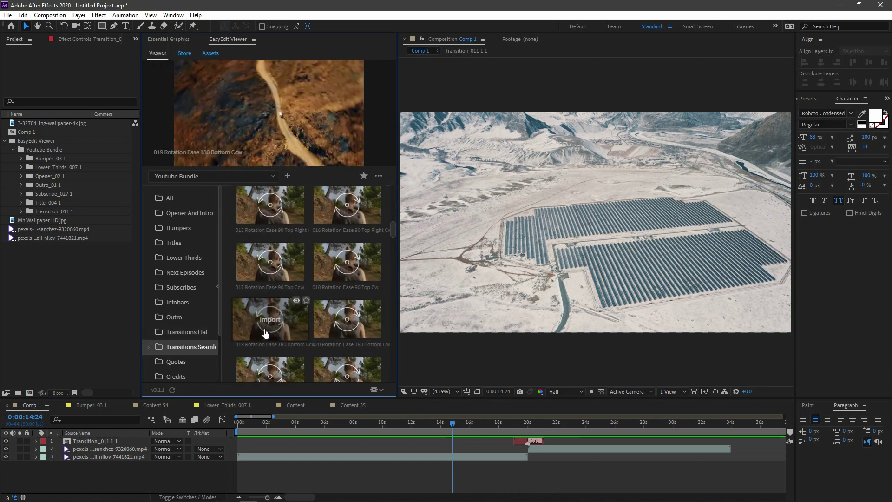
pyautogui.scroll(-5, 264, 375)
# - Replace Transition_011 with 020 Rotation Elastic 180 Bottom CW and preview it
pyautogui.click(332, 357)
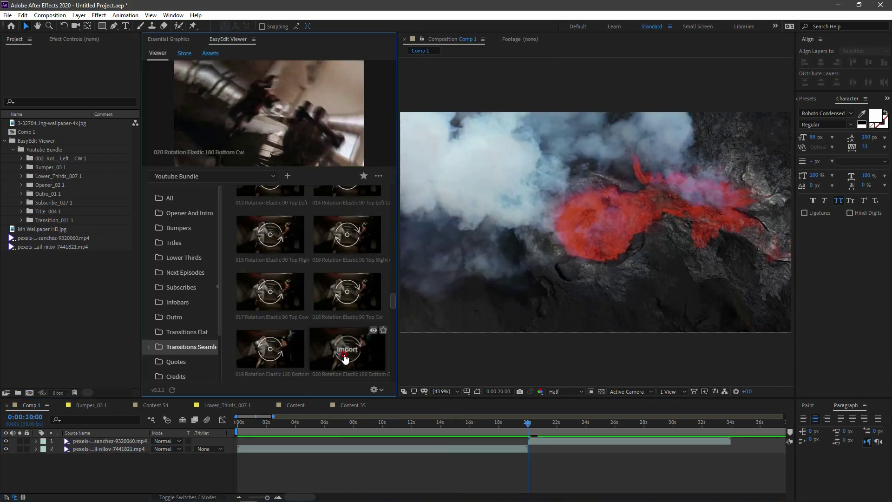
pyautogui.click(344, 359)
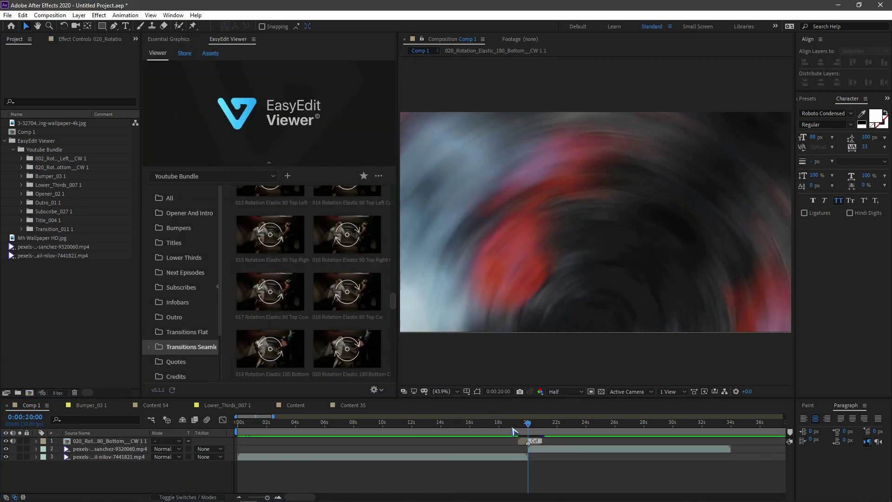
pyautogui.click(506, 423)
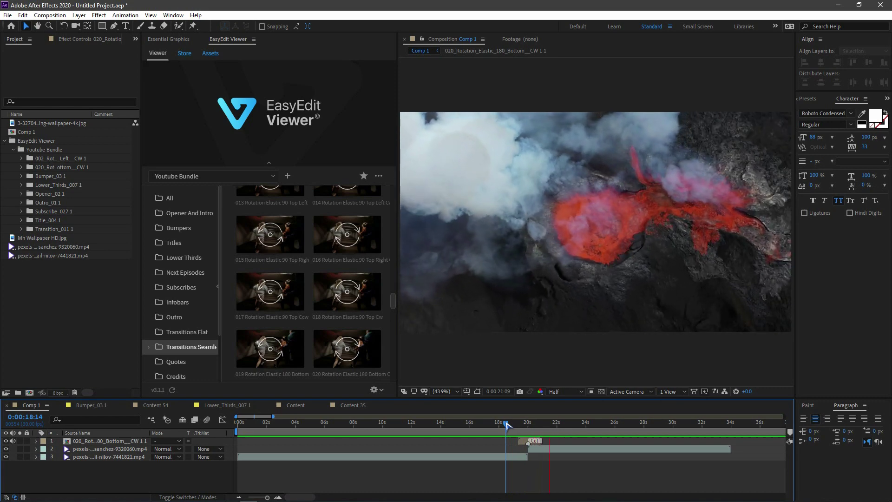
pyautogui.press('space')
pyautogui.press('space')
pyautogui.scroll(-5, 343, 380)
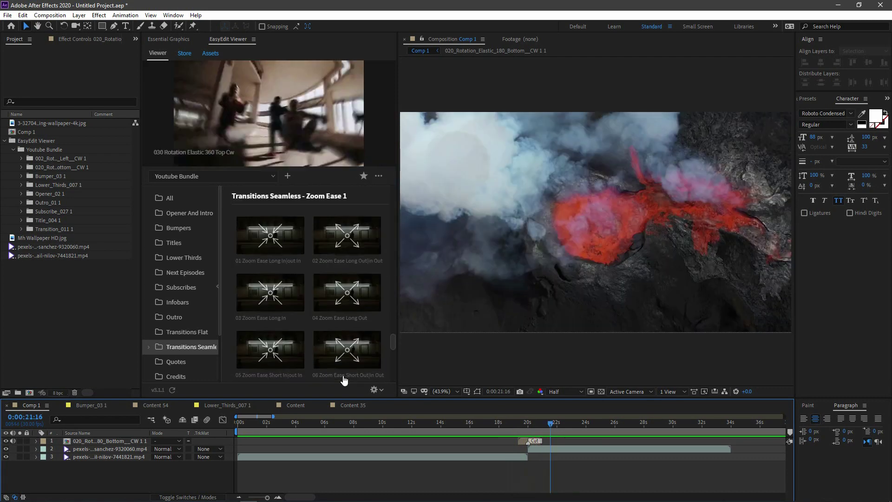
pyautogui.scroll(-3, 279, 349)
pyautogui.scroll(-2, 293, 328)
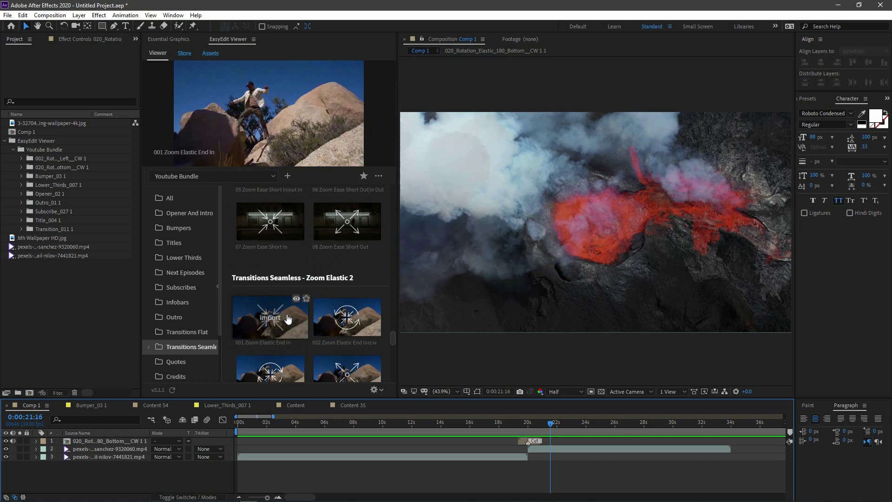
pyautogui.scroll(-3, 320, 373)
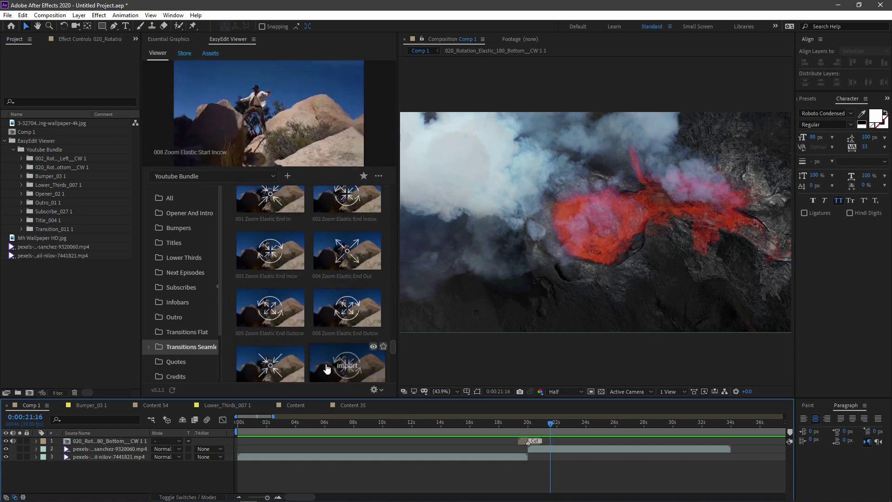
pyautogui.scroll(-3, 328, 369)
pyautogui.scroll(-3, 329, 349)
pyautogui.scroll(-2, 328, 293)
pyautogui.scroll(-2, 294, 289)
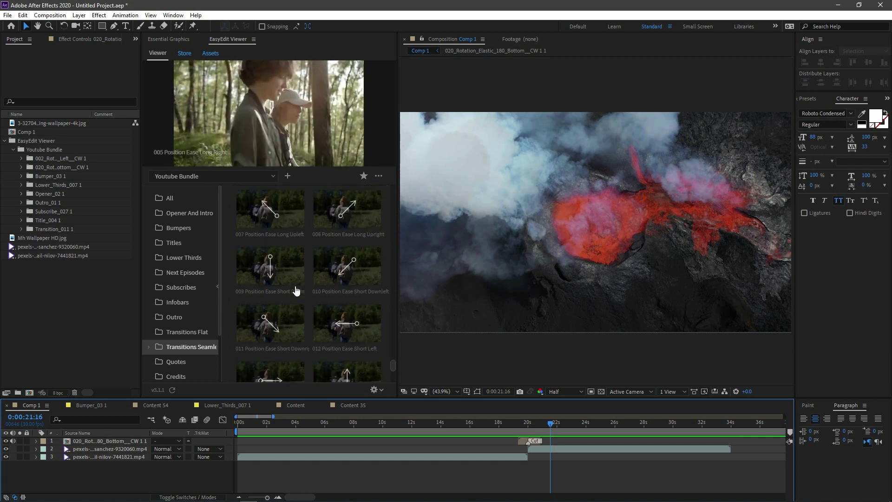
pyautogui.scroll(-3, 319, 275)
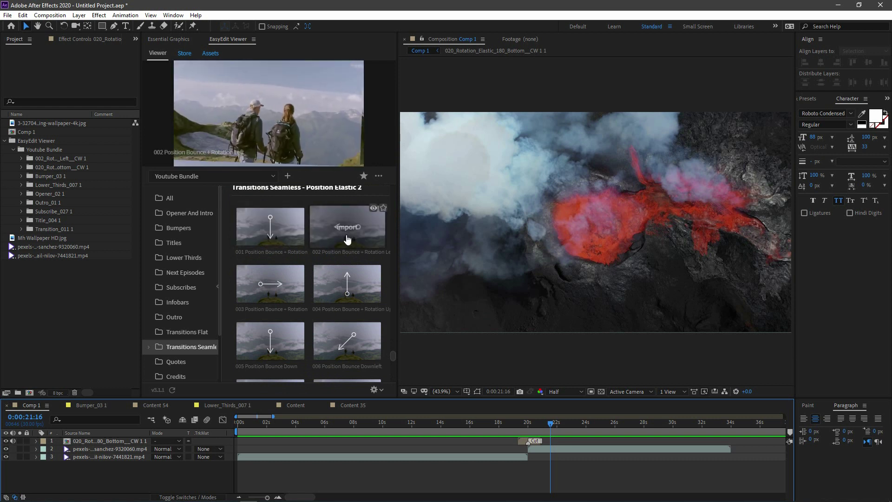
pyautogui.scroll(-3, 341, 293)
pyautogui.scroll(-2, 183, 349)
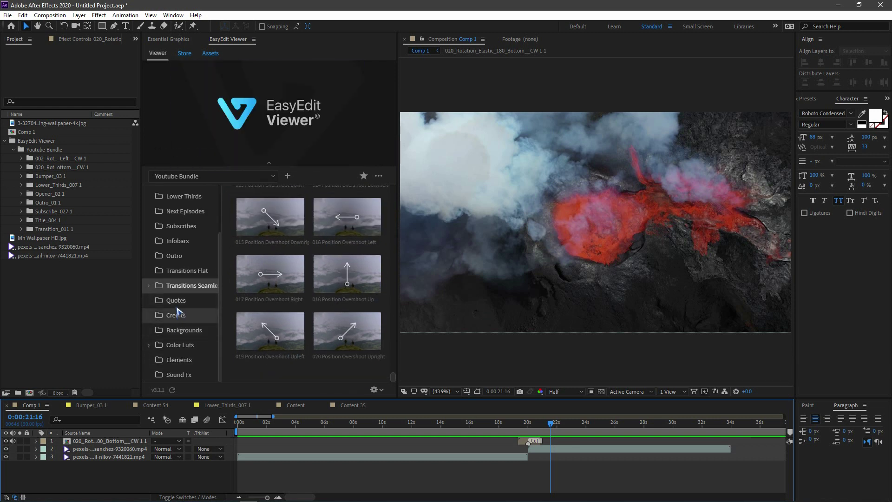
# - Browse the Quotes, Credits and Backgrounds template categories in EasyEdit Viewer
pyautogui.click(176, 303)
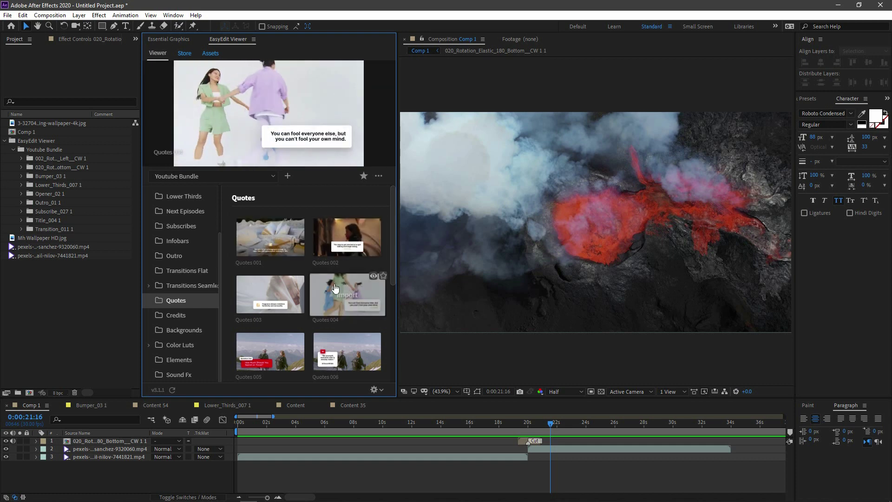
pyautogui.click(177, 315)
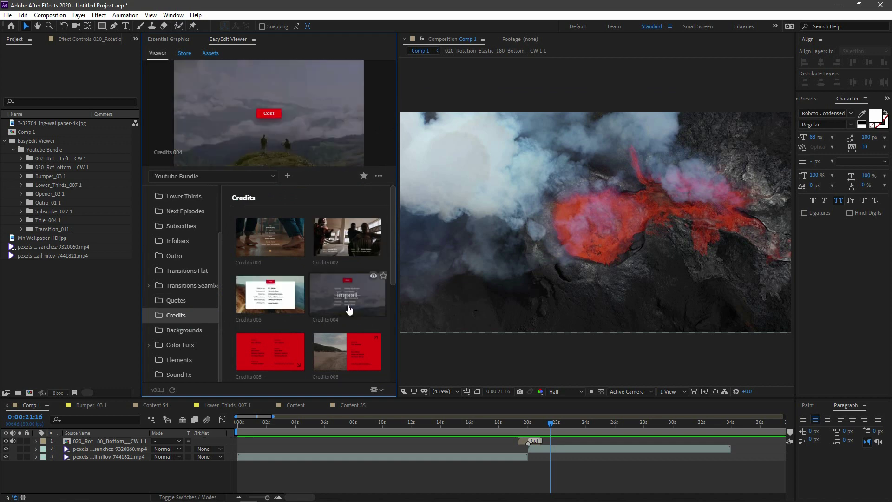
pyautogui.scroll(-1, 348, 310)
pyautogui.scroll(-2, 279, 331)
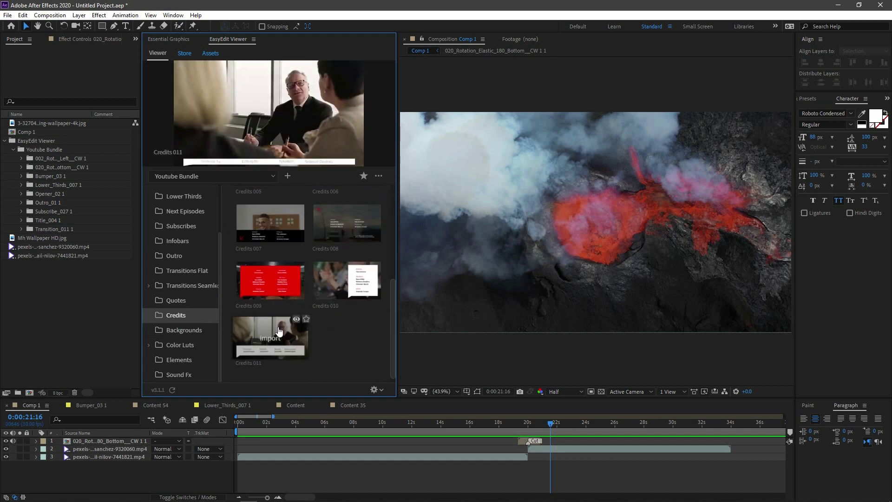
pyautogui.click(182, 330)
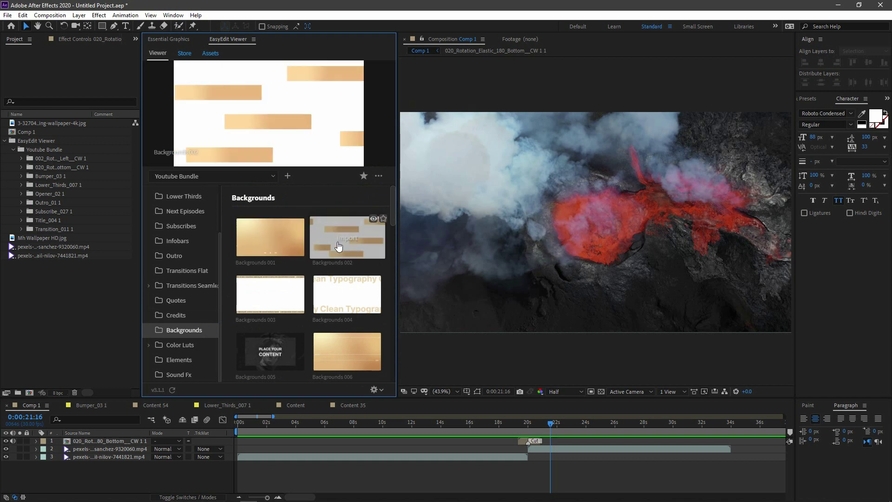
pyautogui.scroll(-1, 341, 302)
pyautogui.scroll(-2, 252, 292)
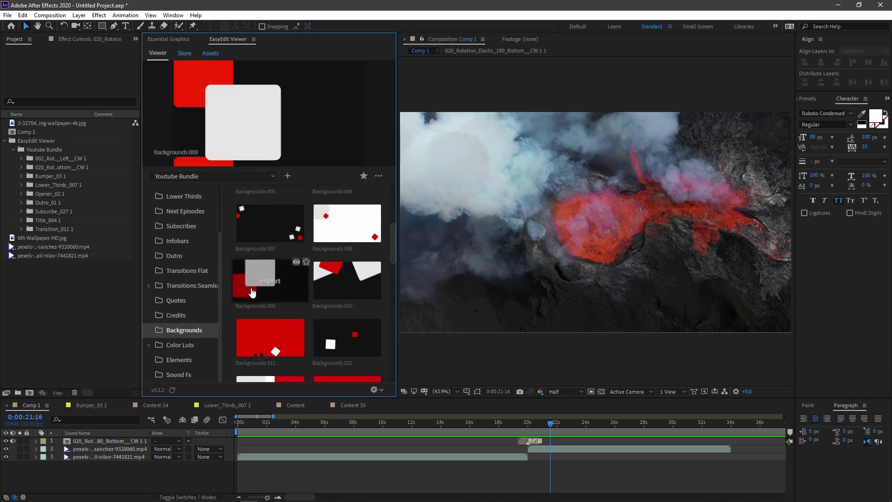
pyautogui.scroll(-4, 272, 344)
pyautogui.scroll(-4, 292, 327)
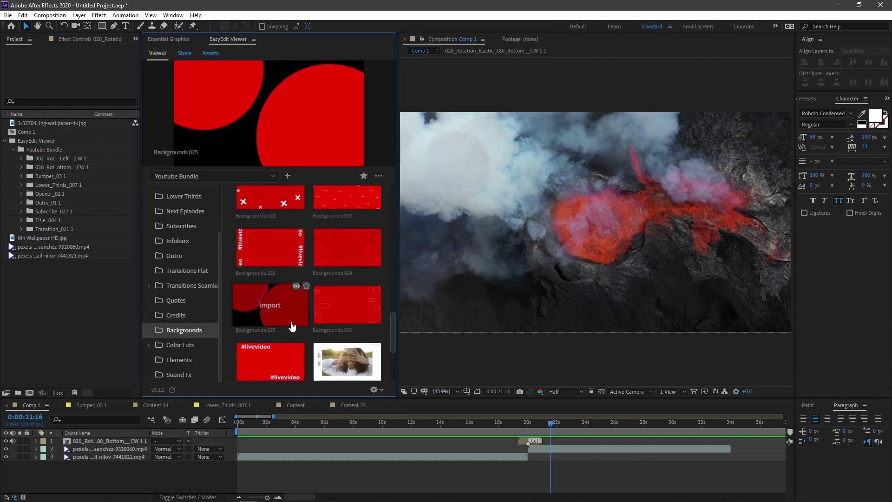
pyautogui.scroll(-2, 350, 318)
pyautogui.scroll(-3, 349, 313)
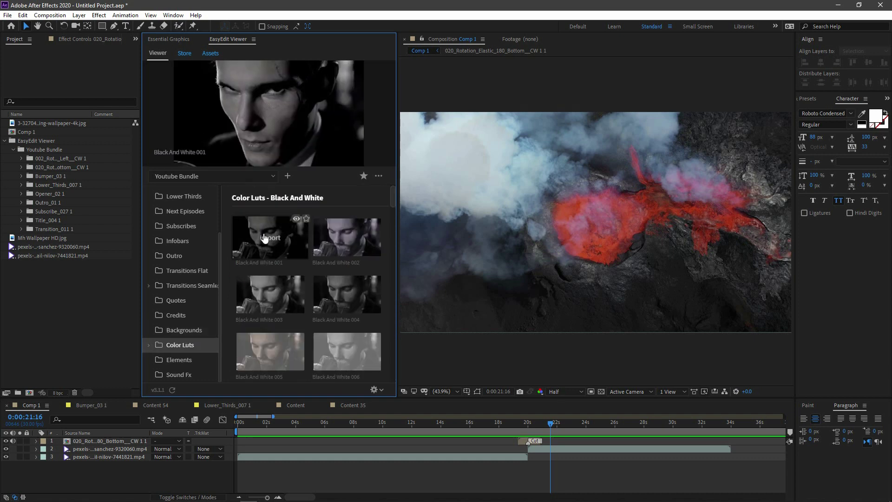
pyautogui.scroll(-3, 315, 278)
pyautogui.scroll(-3, 314, 307)
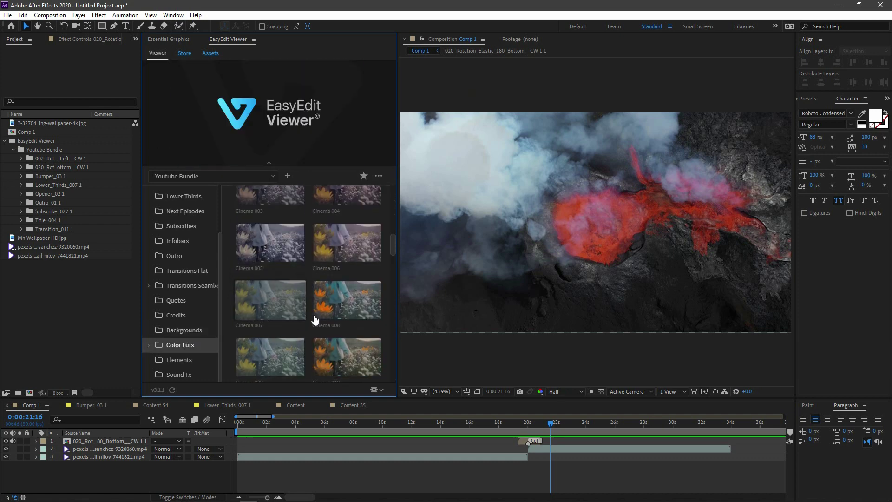
pyautogui.scroll(-3, 304, 306)
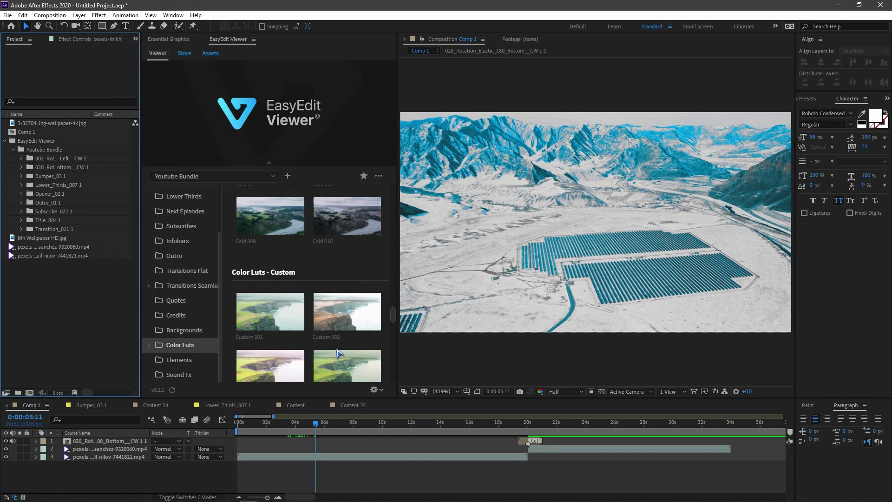
pyautogui.scroll(-3, 289, 303)
pyautogui.scroll(-2, 290, 304)
pyautogui.scroll(-3, 333, 338)
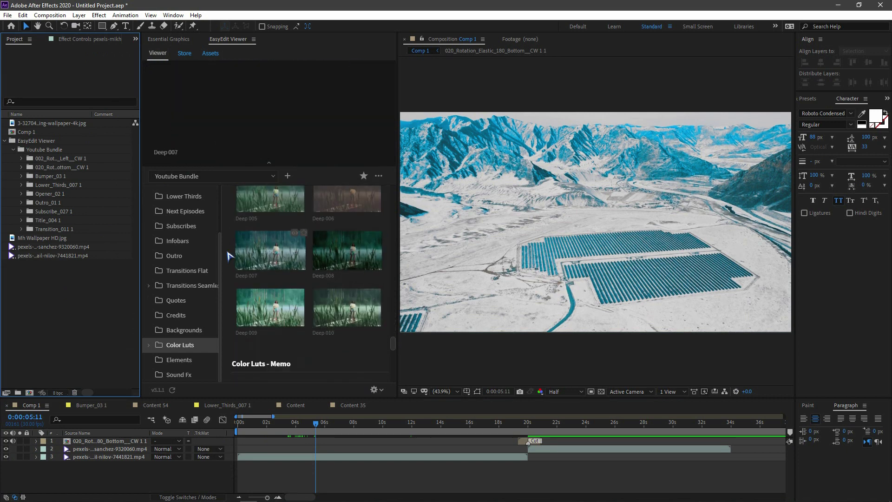
# - Browse the EasyEdit Elements and Sound Fx templates, then return to the Opener And Intro list
pyautogui.click(192, 359)
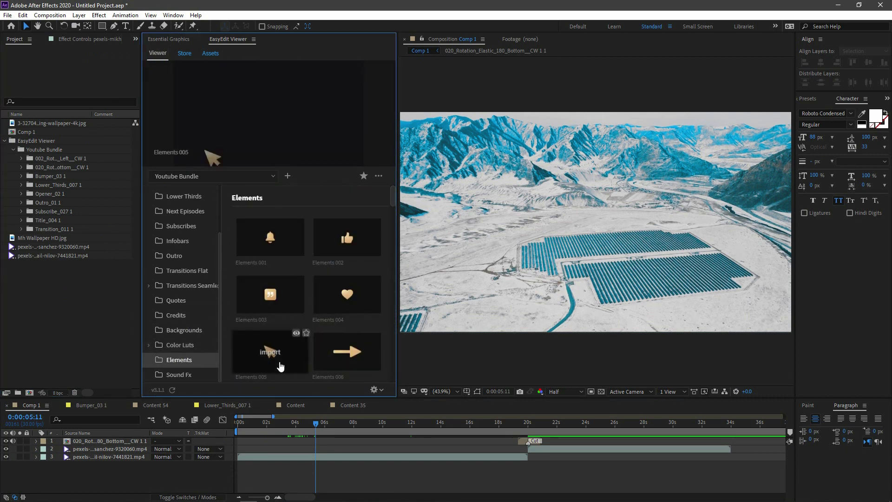
pyautogui.scroll(-2, 279, 365)
pyautogui.scroll(-1, 345, 338)
pyautogui.scroll(-4, 338, 348)
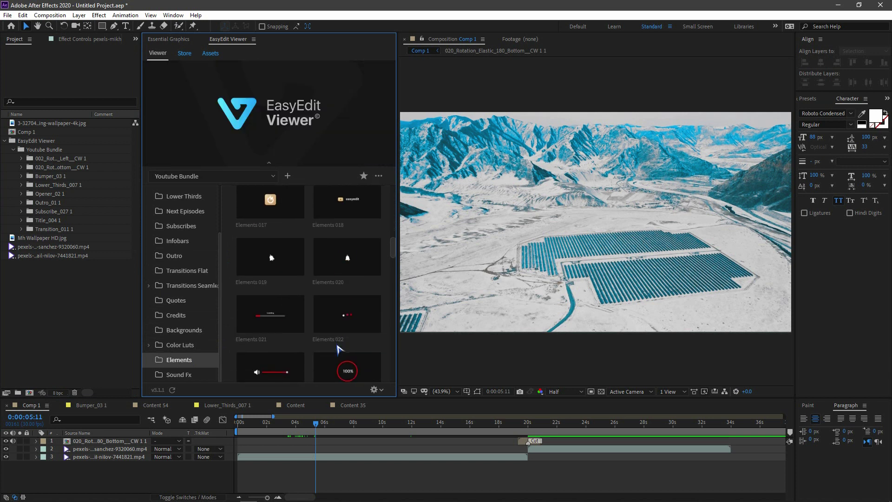
pyautogui.scroll(-3, 273, 368)
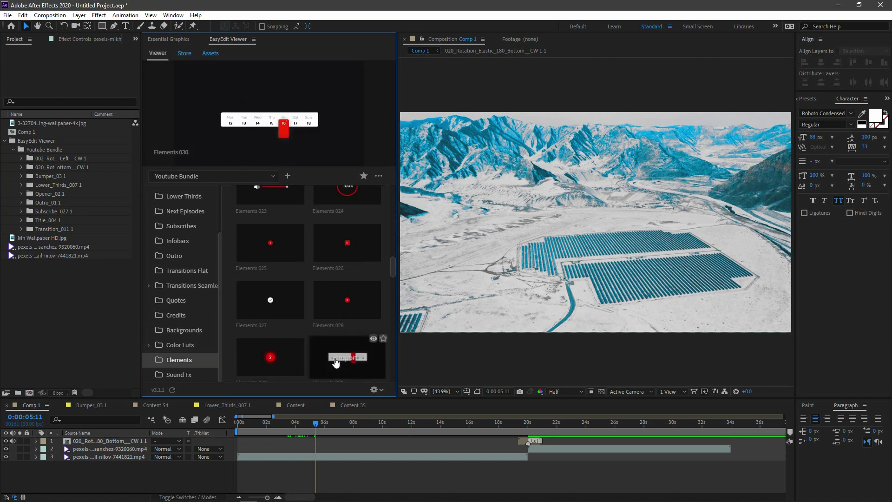
pyautogui.scroll(-3, 334, 362)
pyautogui.scroll(-3, 284, 358)
pyautogui.scroll(-3, 291, 329)
pyautogui.scroll(-3, 292, 321)
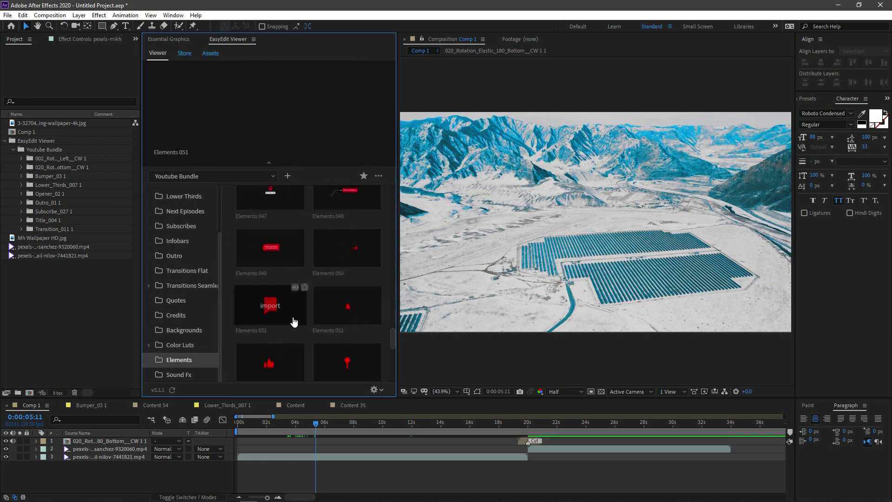
pyautogui.scroll(-3, 292, 322)
pyautogui.scroll(-3, 289, 293)
pyautogui.scroll(-3, 287, 254)
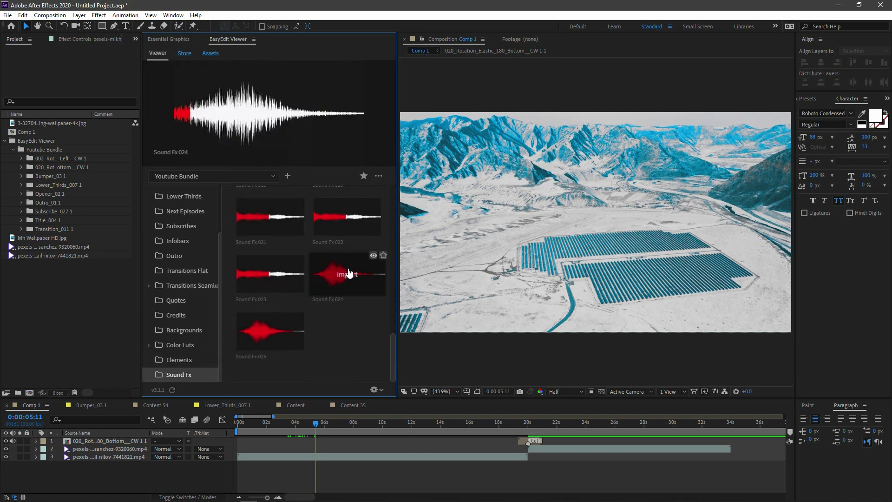
pyautogui.scroll(5, 327, 300)
pyautogui.scroll(5, 279, 278)
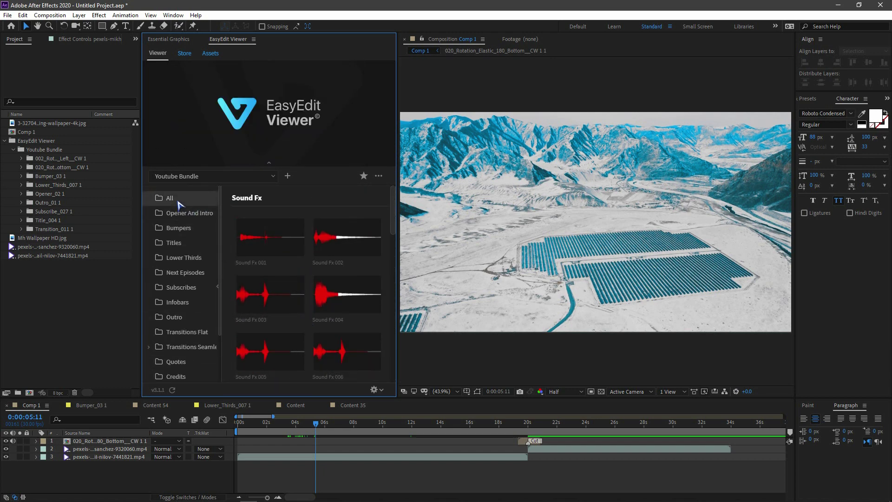
pyautogui.click(169, 198)
pyautogui.scroll(-1, 360, 241)
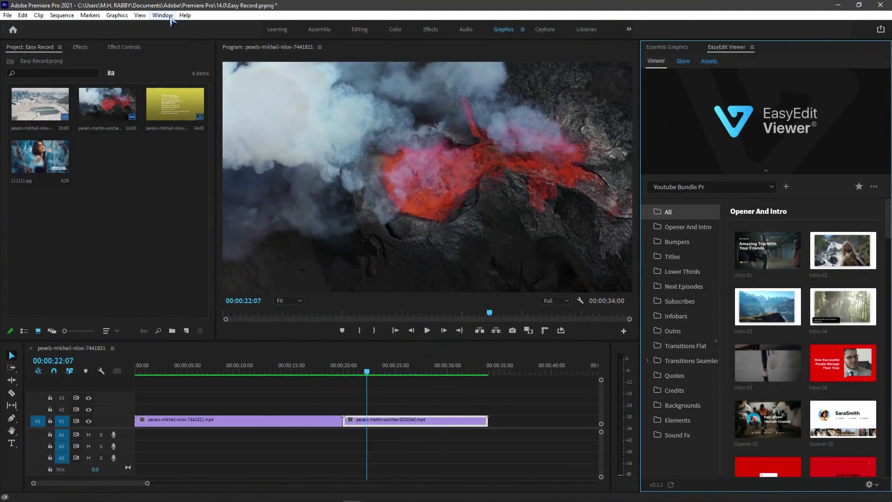
# - Open the EasyEdit Viewer extension and look at its Sound Fx and Elements templates
pyautogui.click(162, 15)
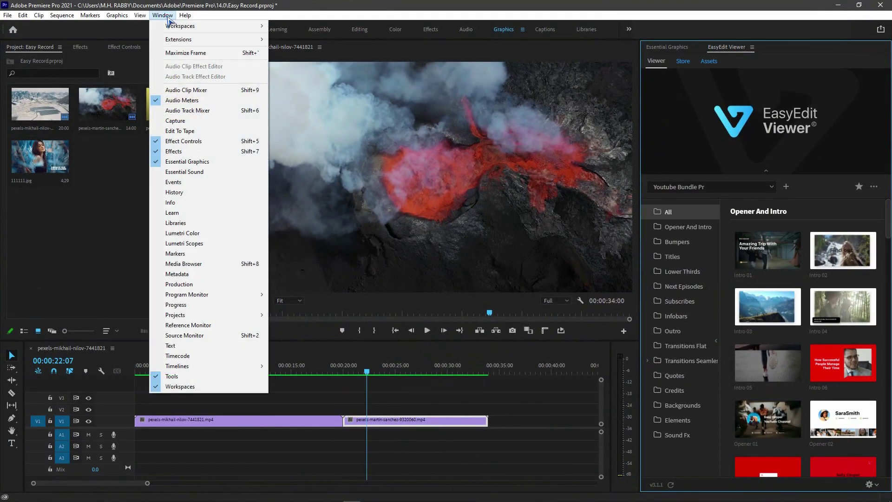
pyautogui.click(299, 42)
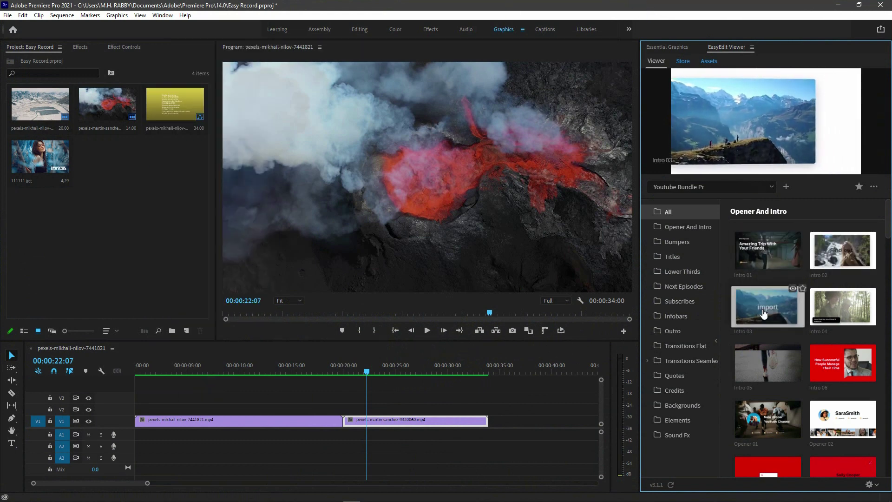
pyautogui.scroll(-3, 819, 386)
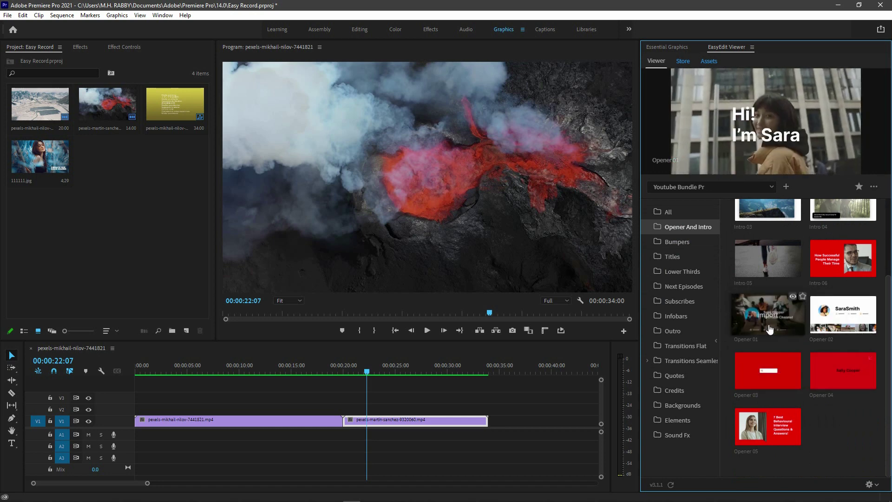
pyautogui.scroll(-5, 747, 247)
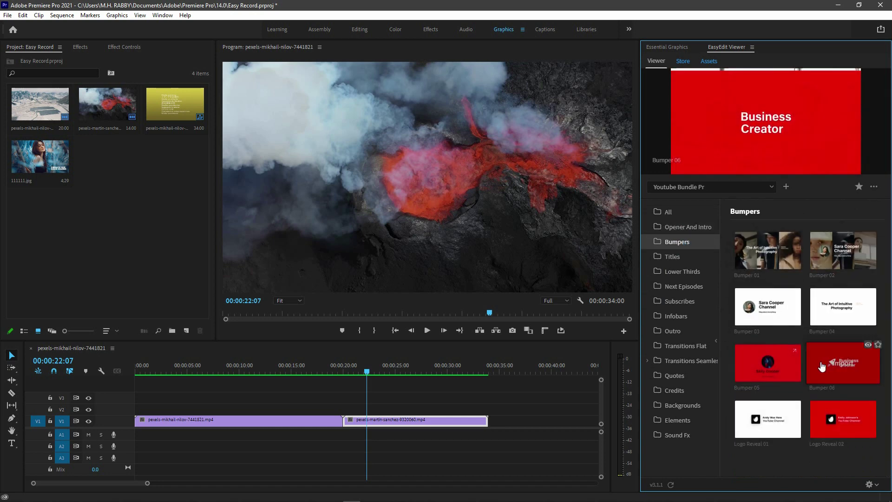
pyautogui.click(678, 434)
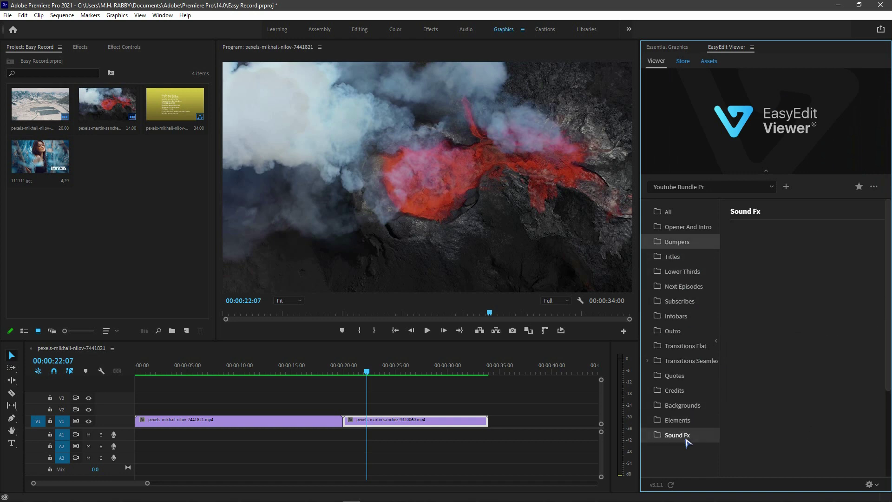
pyautogui.click(674, 390)
# - Step through Credits, Transitions Flat, Infobars, Next Episodes, Titles and Opener, then show Subscribes
pyautogui.click(675, 375)
pyautogui.click(684, 345)
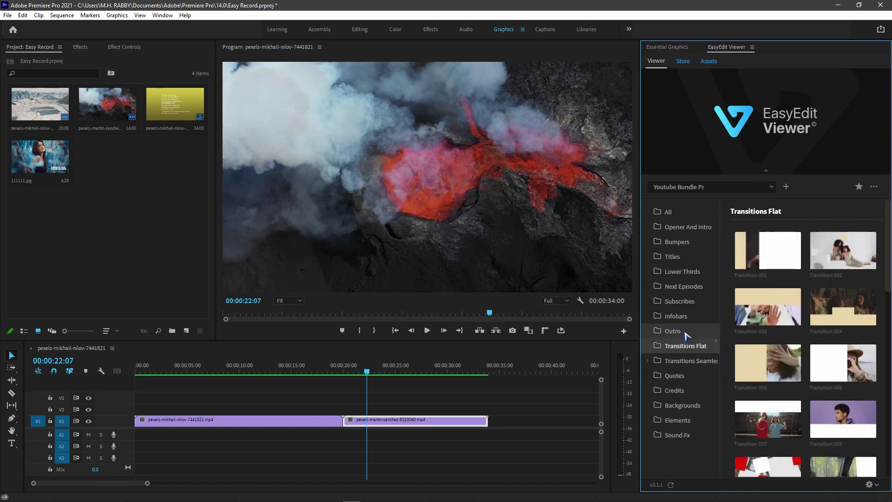
pyautogui.click(679, 316)
pyautogui.click(682, 287)
pyautogui.click(675, 256)
pyautogui.click(680, 227)
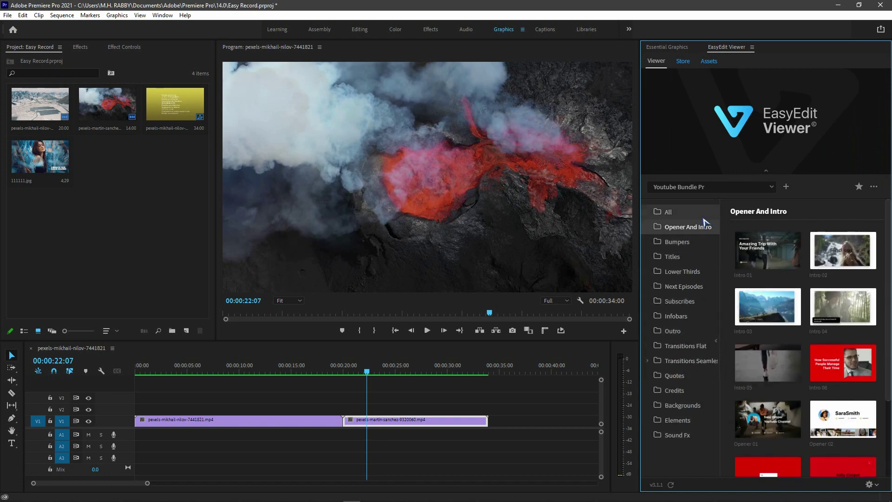
pyautogui.scroll(-3, 813, 424)
pyautogui.click(686, 298)
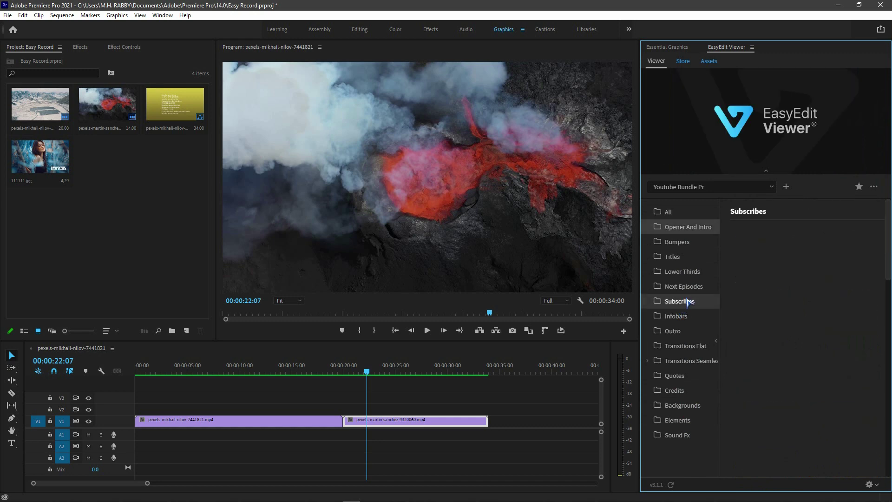
pyautogui.scroll(-5, 781, 301)
pyautogui.scroll(2, 773, 294)
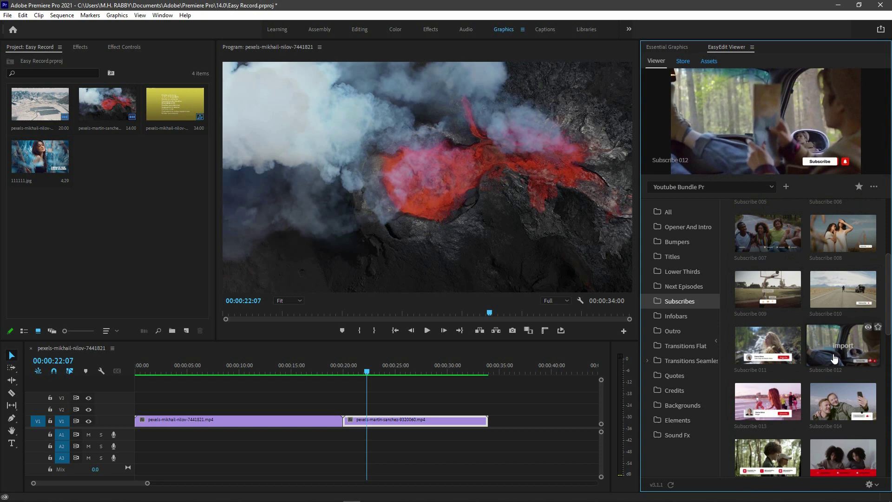
pyautogui.scroll(-1, 773, 412)
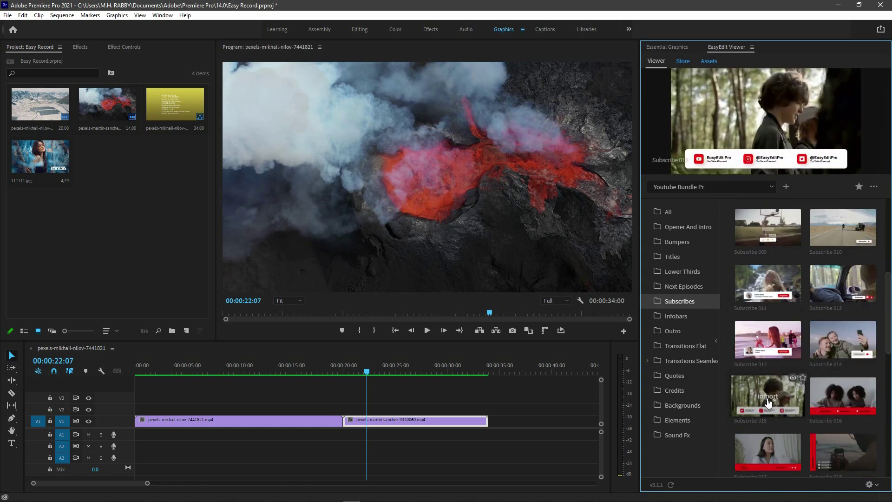
# - Import Subscribe 015, place it on V2 starting near 10 seconds, and open Essential Graphics
pyautogui.click(767, 398)
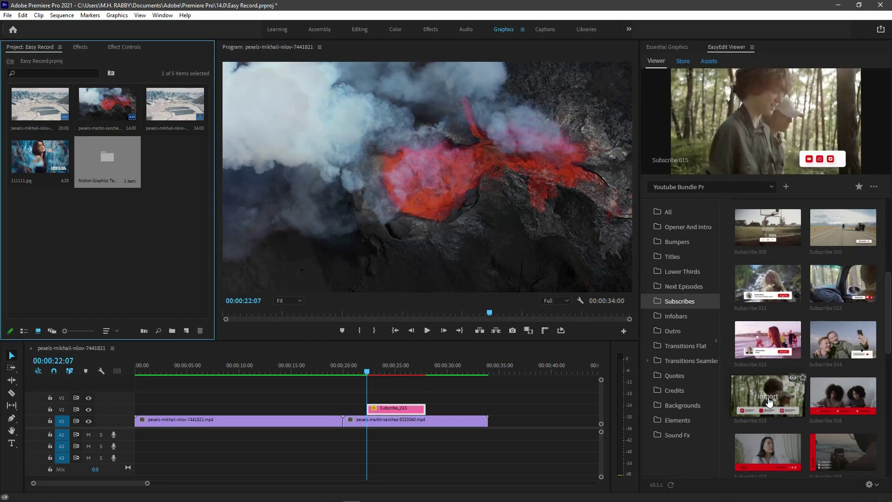
pyautogui.moveTo(392, 413); pyautogui.dragTo(268, 415)
pyautogui.moveTo(235, 369); pyautogui.dragTo(275, 374)
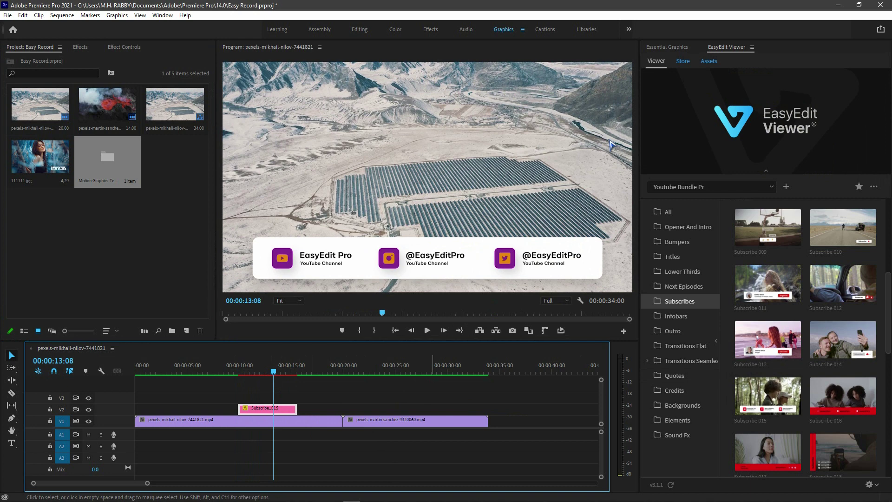
pyautogui.click(667, 49)
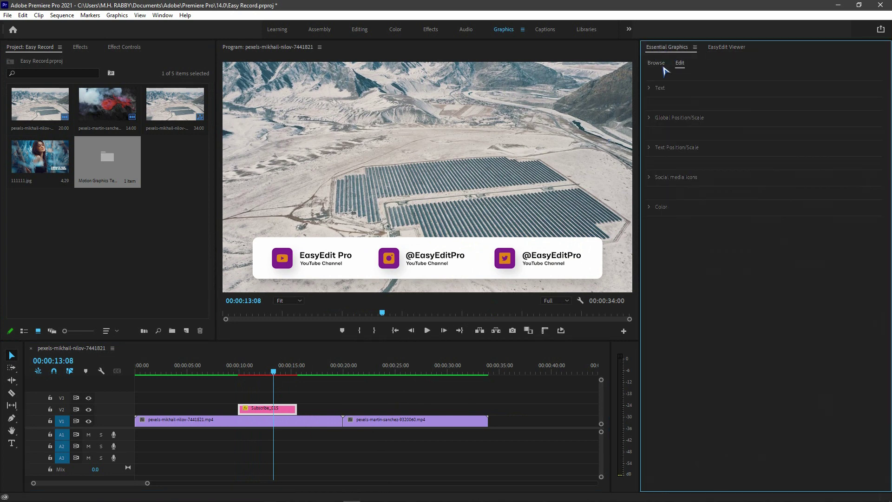
# - Set the subscribe bar's first text to M.H. RABBY and shrink the bar slightly
pyautogui.click(649, 89)
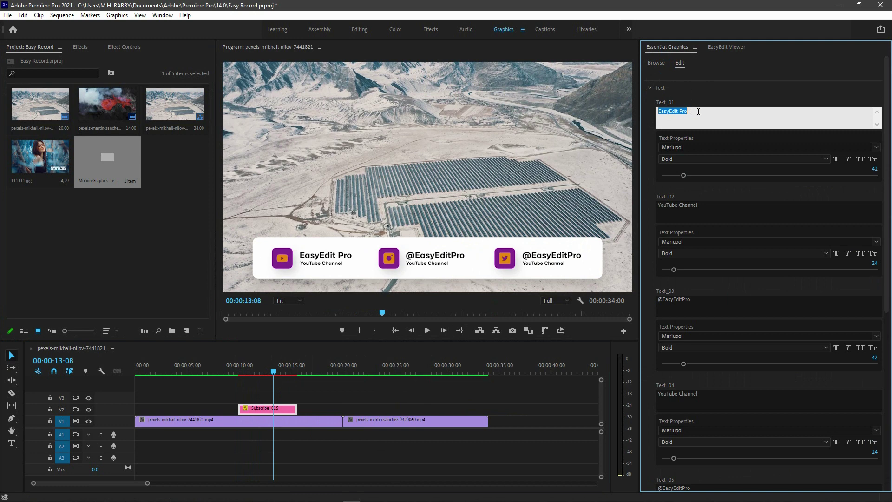
pyautogui.click(696, 205)
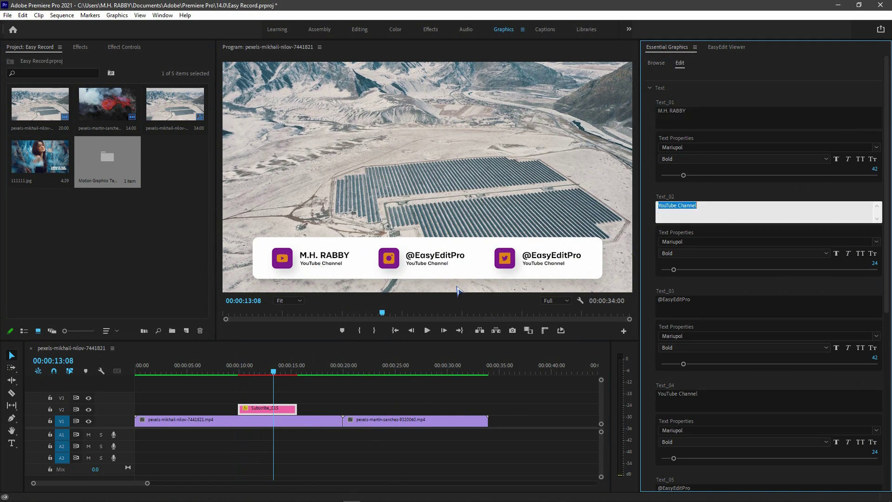
pyautogui.click(658, 90)
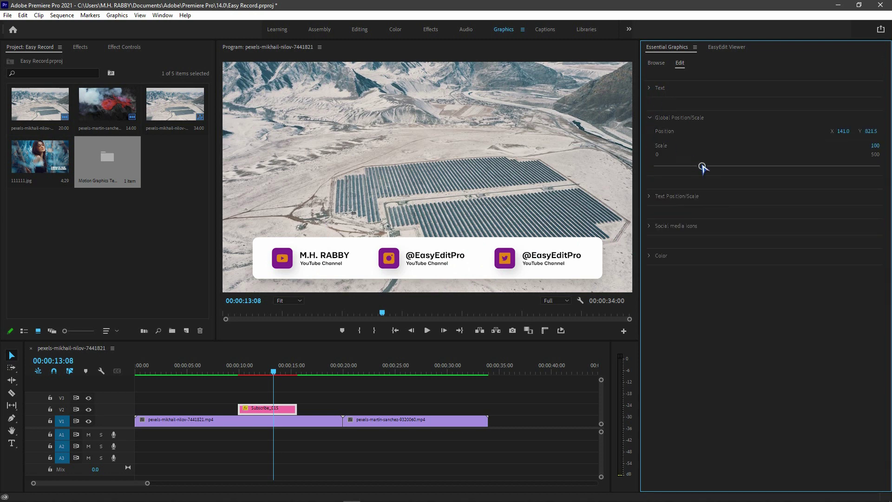
pyautogui.moveTo(702, 168); pyautogui.dragTo(697, 167)
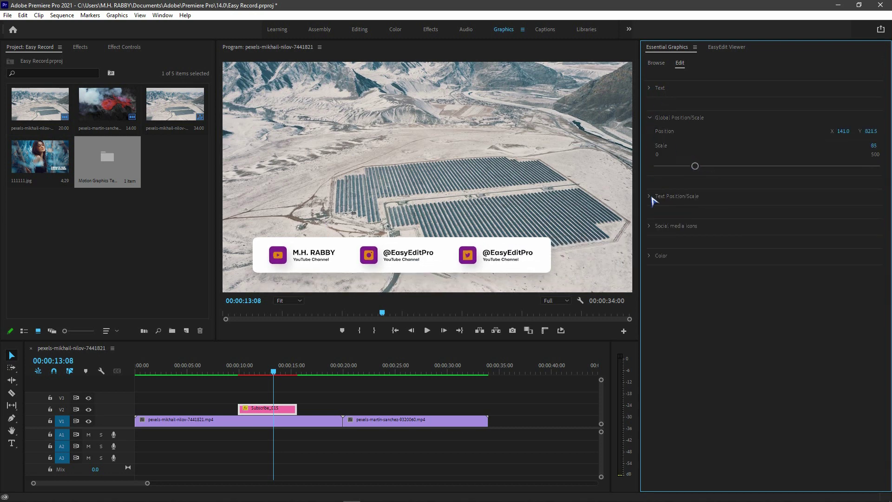
# - Expand and then collapse the text Position/Scale settings in Essential Graphics
pyautogui.click(653, 198)
pyautogui.click(675, 139)
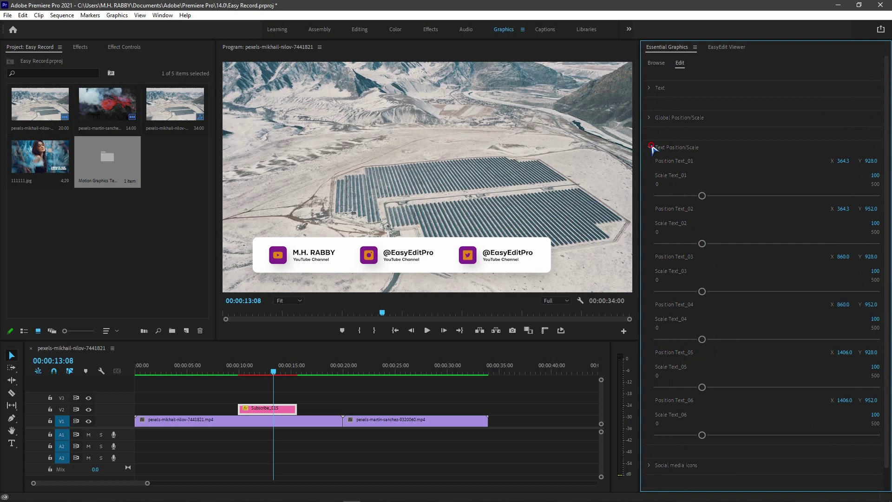
pyautogui.click(653, 148)
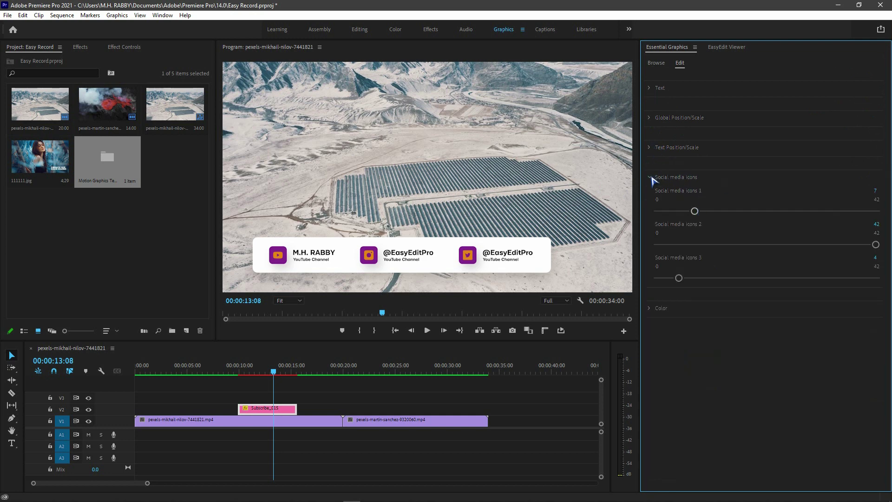
# - Try yellow and then cyan as the Square_01 colour
pyautogui.click(662, 307)
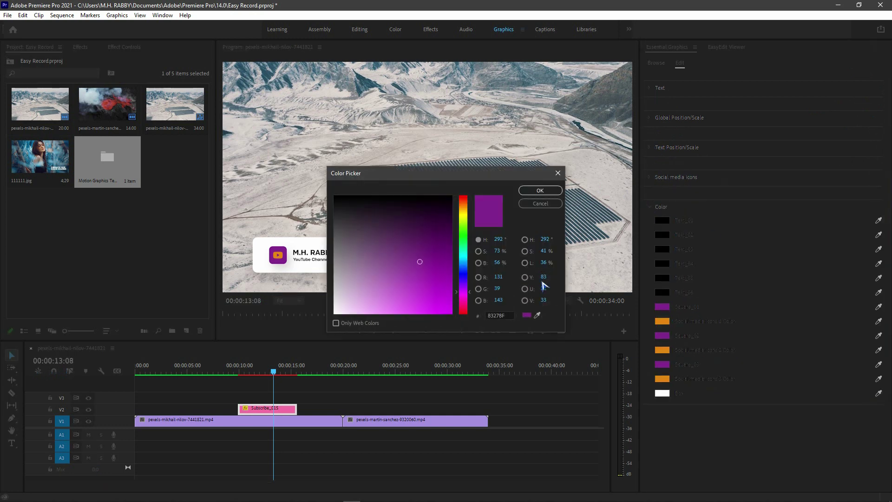
pyautogui.click(463, 218)
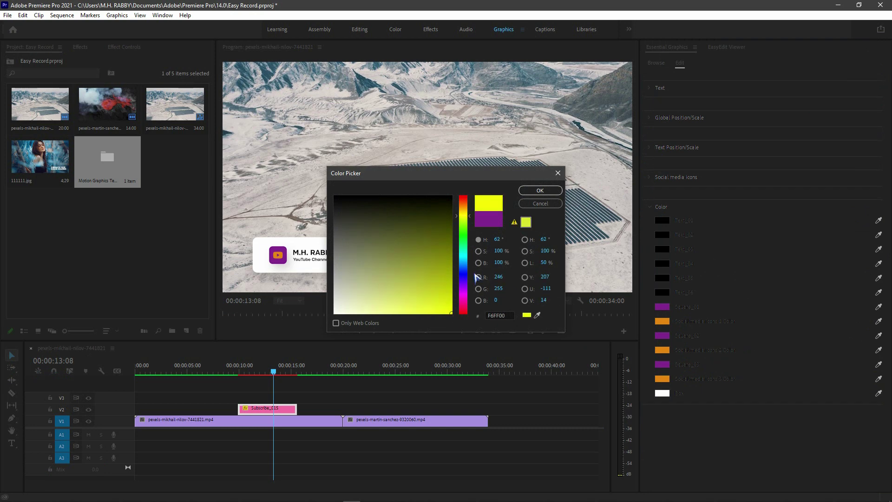
pyautogui.click(539, 192)
pyautogui.click(662, 307)
pyautogui.click(469, 259)
pyautogui.click(540, 192)
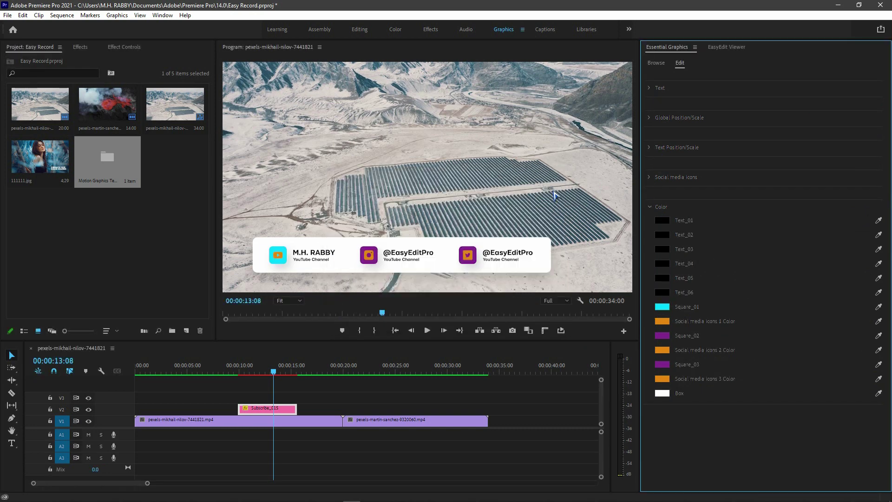
# - Set Square_01 to the very dark red #260C05
pyautogui.click(666, 308)
pyautogui.click(464, 202)
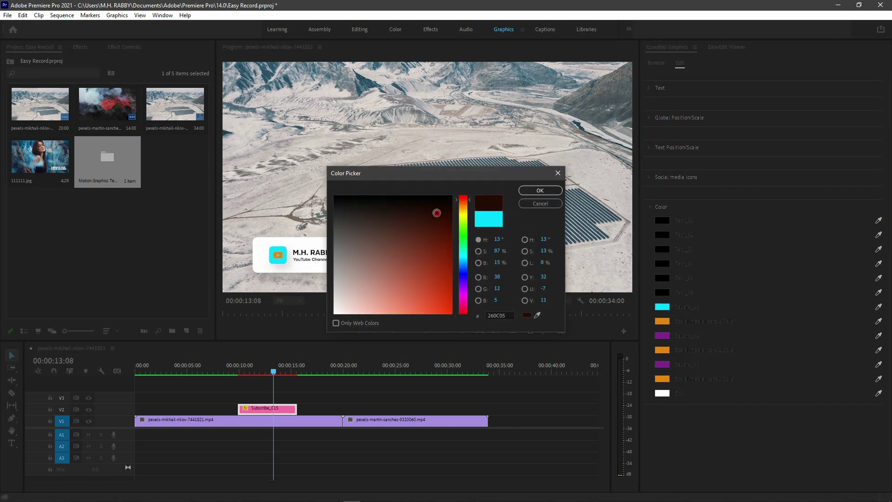
pyautogui.click(540, 191)
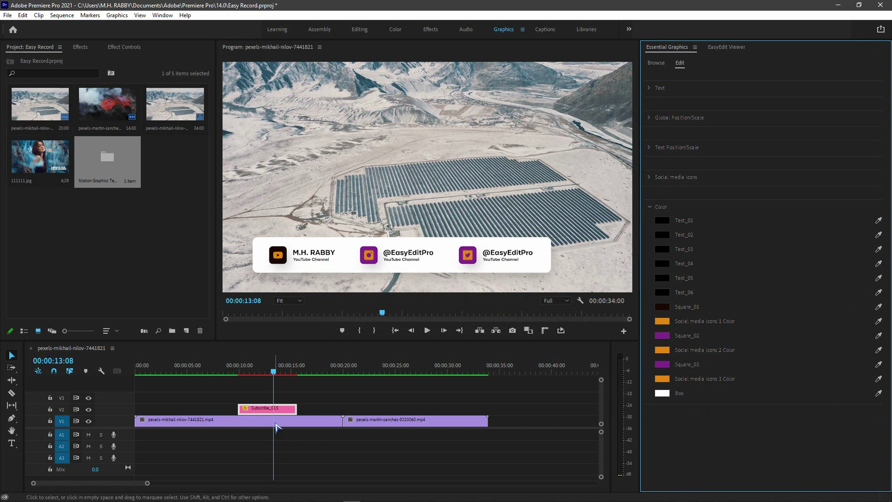
# - Set the subscribe bar's Motion Scale to 80 and Position Y to 672, then preview it
pyautogui.click(124, 47)
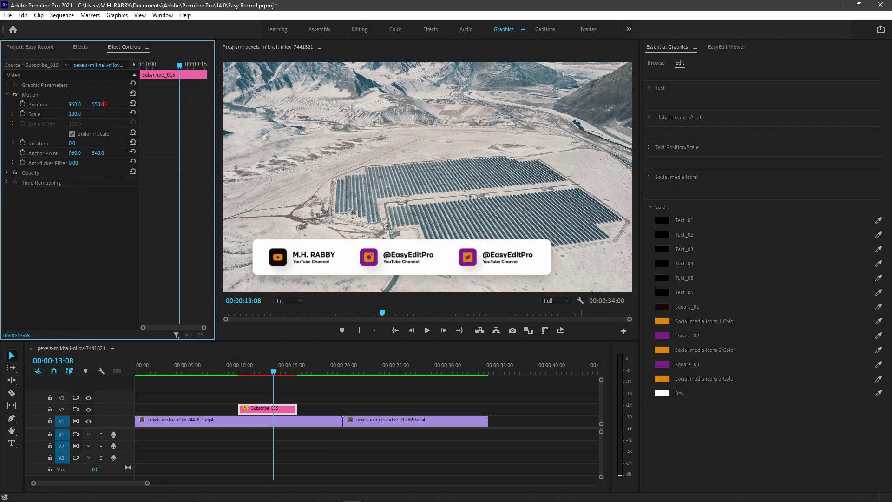
pyautogui.moveTo(79, 116); pyautogui.dragTo(68, 116)
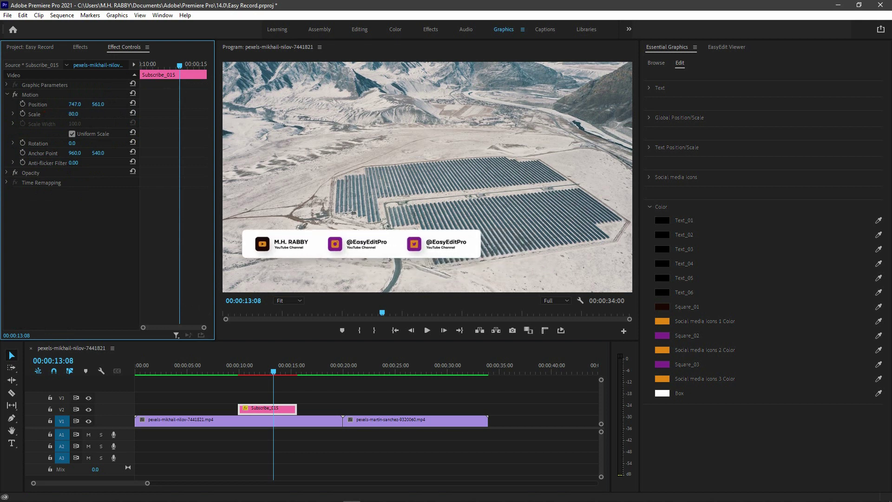
pyautogui.moveTo(101, 104); pyautogui.dragTo(152, 103)
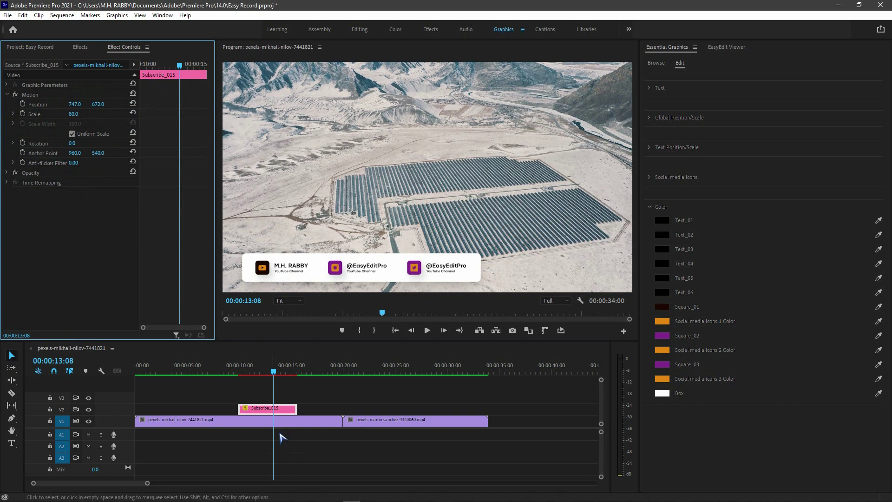
pyautogui.click(236, 371)
pyautogui.press('space')
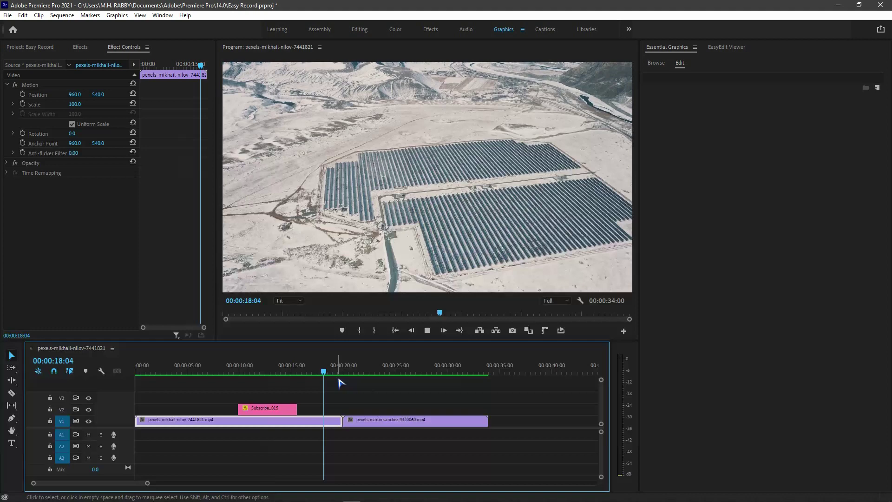
# - Import Infobars 013 from the EasyEdit Infobars category and drag it later on V2
pyautogui.click(283, 369)
pyautogui.click(725, 47)
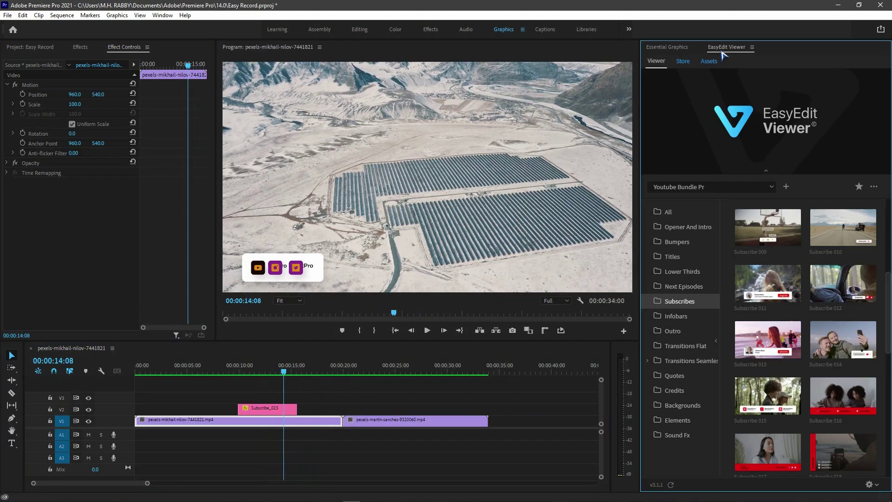
pyautogui.click(675, 315)
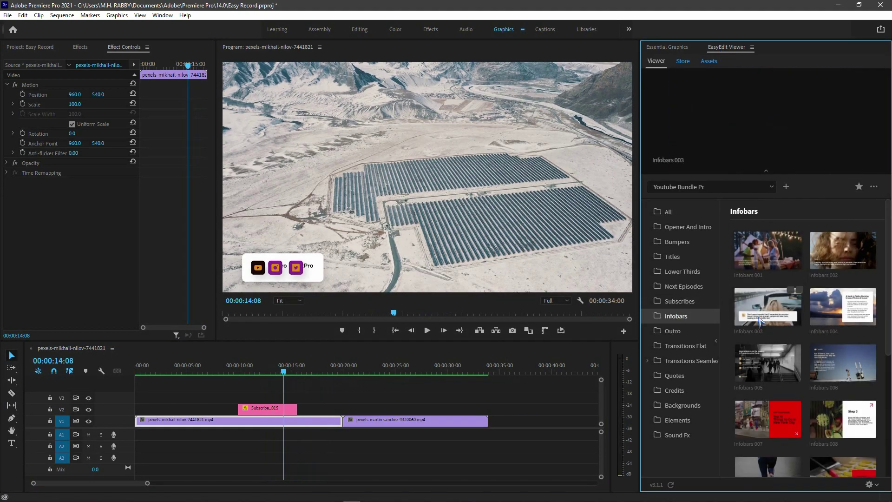
pyautogui.scroll(-2, 821, 374)
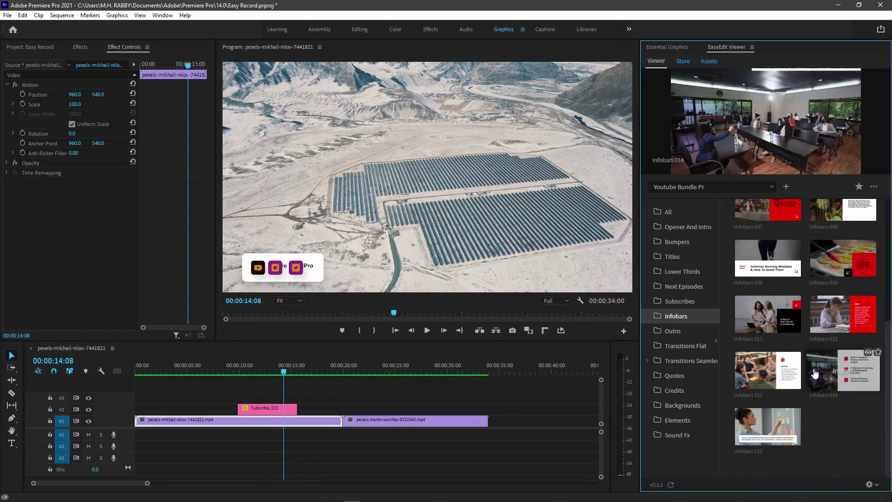
pyautogui.click(772, 376)
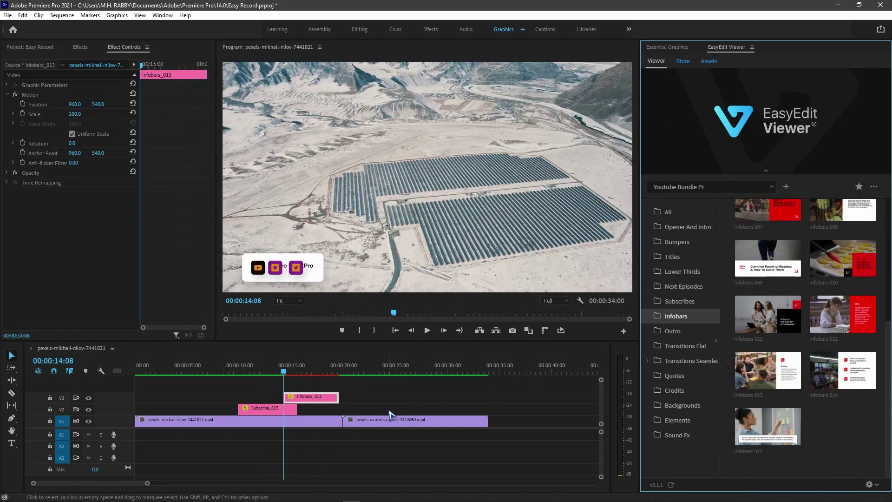
pyautogui.moveTo(313, 402); pyautogui.dragTo(387, 413)
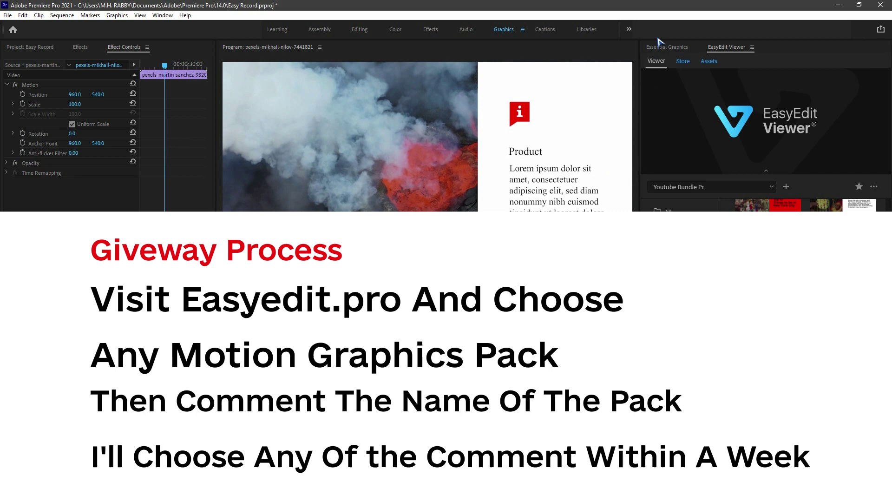
pyautogui.click(670, 48)
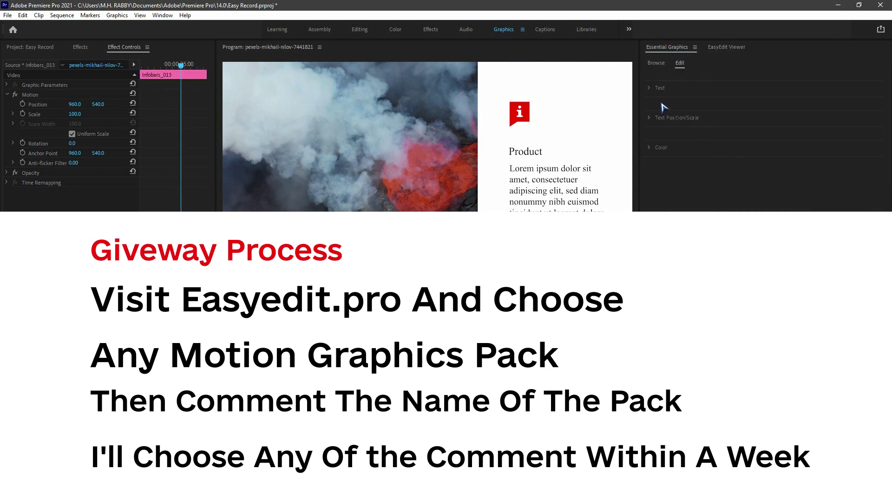
pyautogui.click(659, 89)
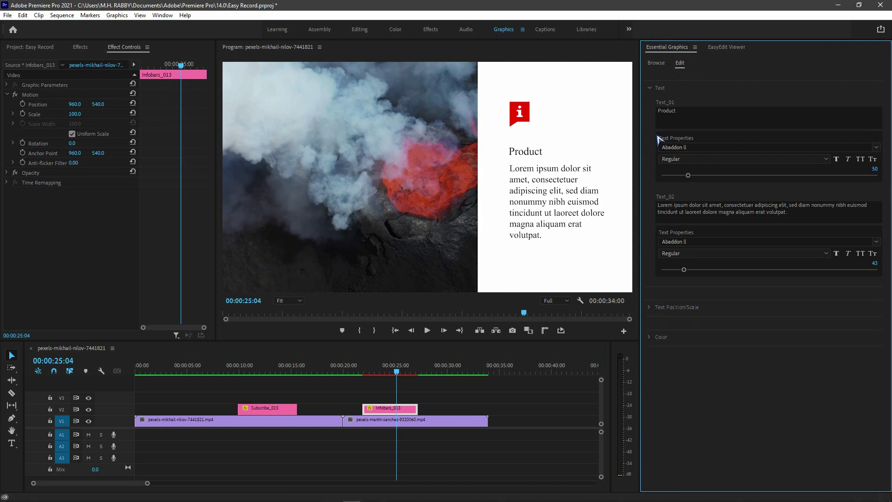
pyautogui.click(726, 47)
# - Browse the Transitions Flat templates, then play the sequence from about 10:23
pyautogui.click(680, 345)
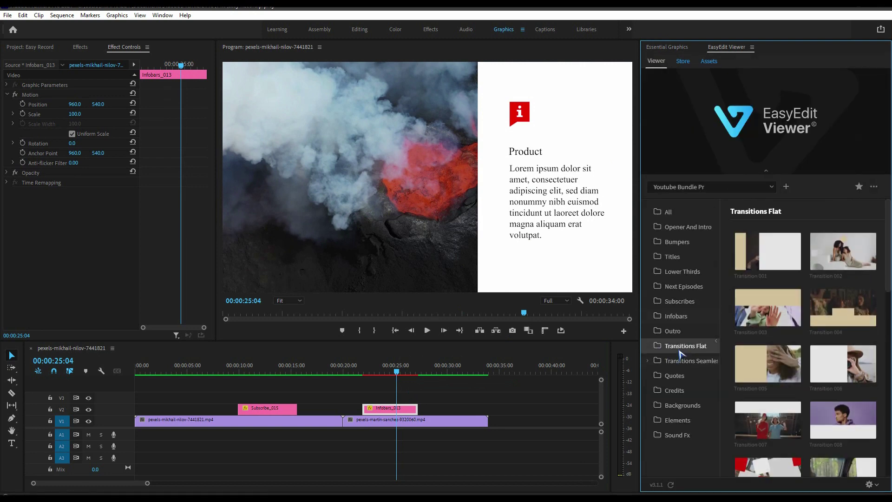
pyautogui.scroll(-5, 803, 406)
pyautogui.scroll(-5, 804, 406)
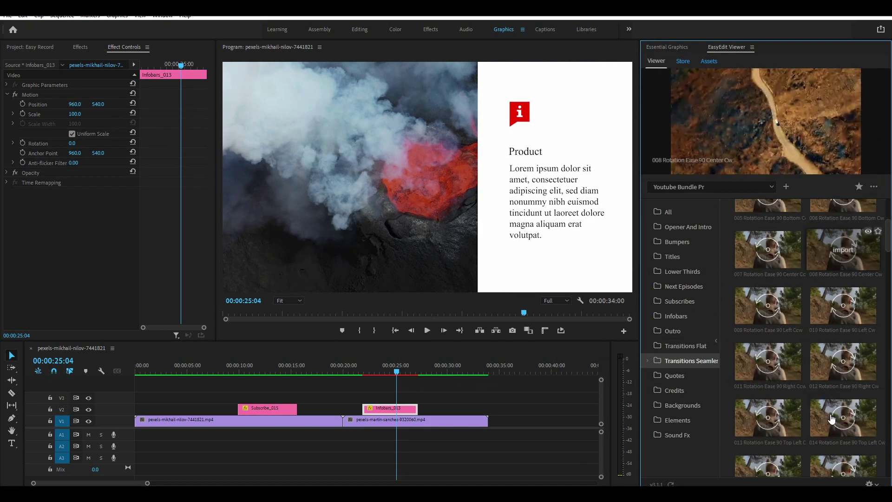
pyautogui.scroll(-5, 832, 419)
pyautogui.scroll(-5, 832, 372)
pyautogui.scroll(-3, 843, 278)
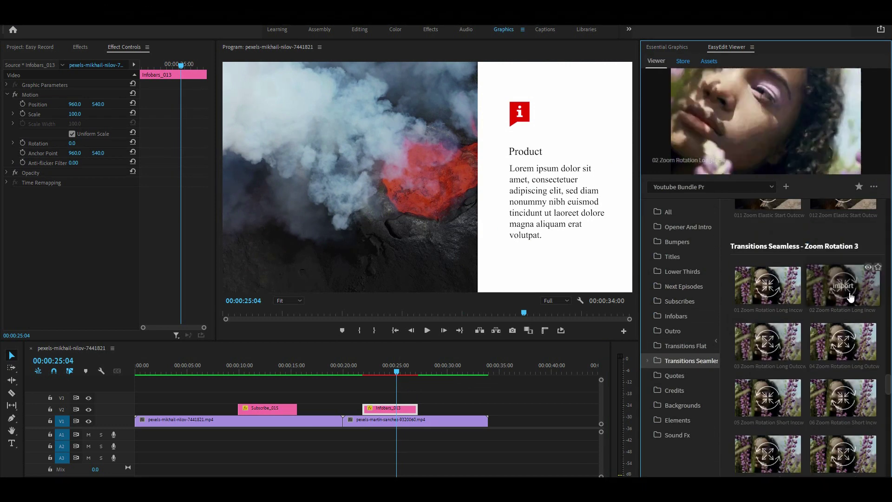
pyautogui.scroll(-5, 826, 278)
pyautogui.scroll(-5, 812, 313)
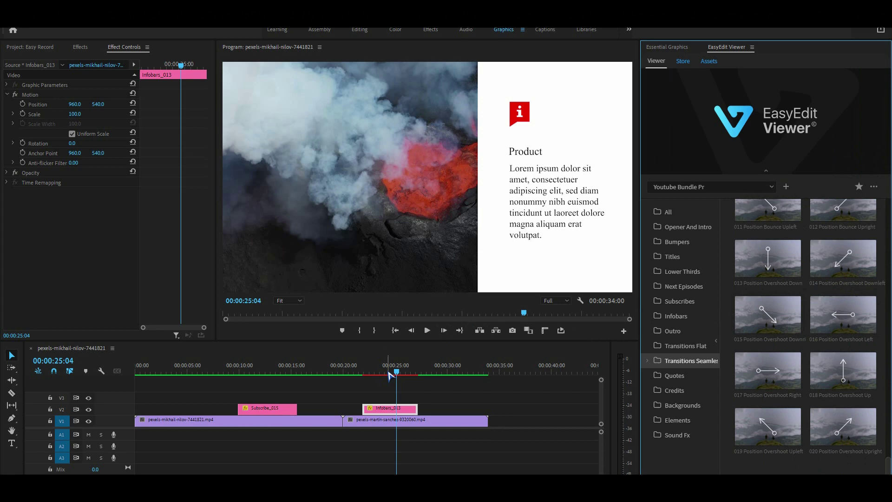
pyautogui.moveTo(390, 375); pyautogui.dragTo(242, 385)
pyautogui.press('space')
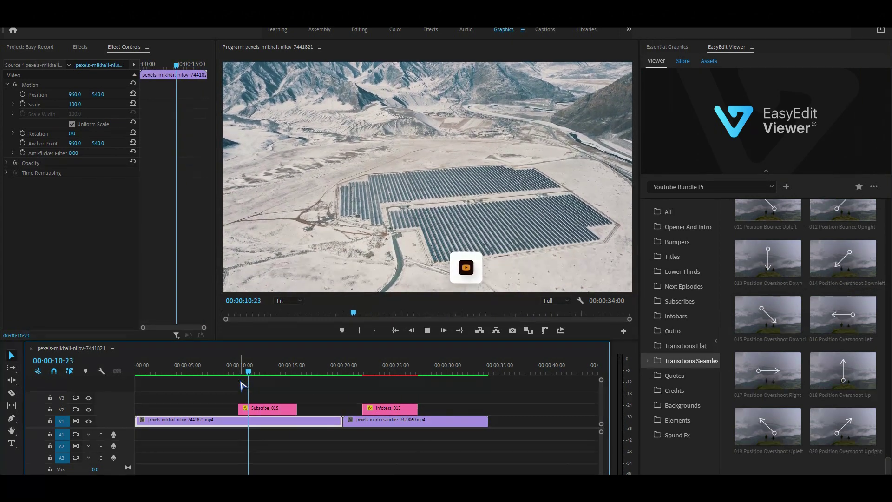